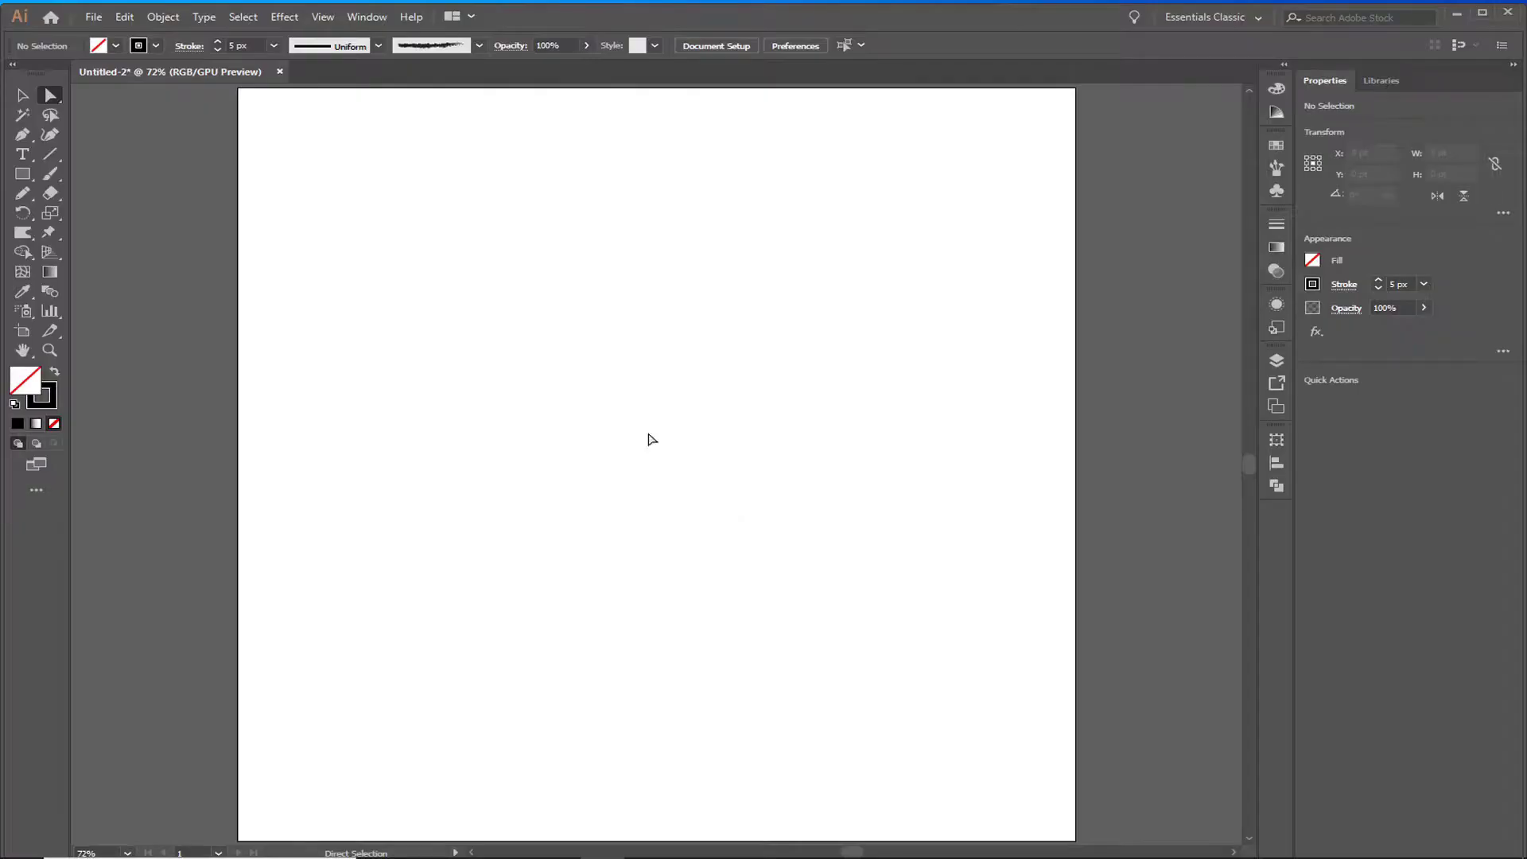
Create a new 1024 × 1024 pt document from the recent preset.
left_click(94, 16)
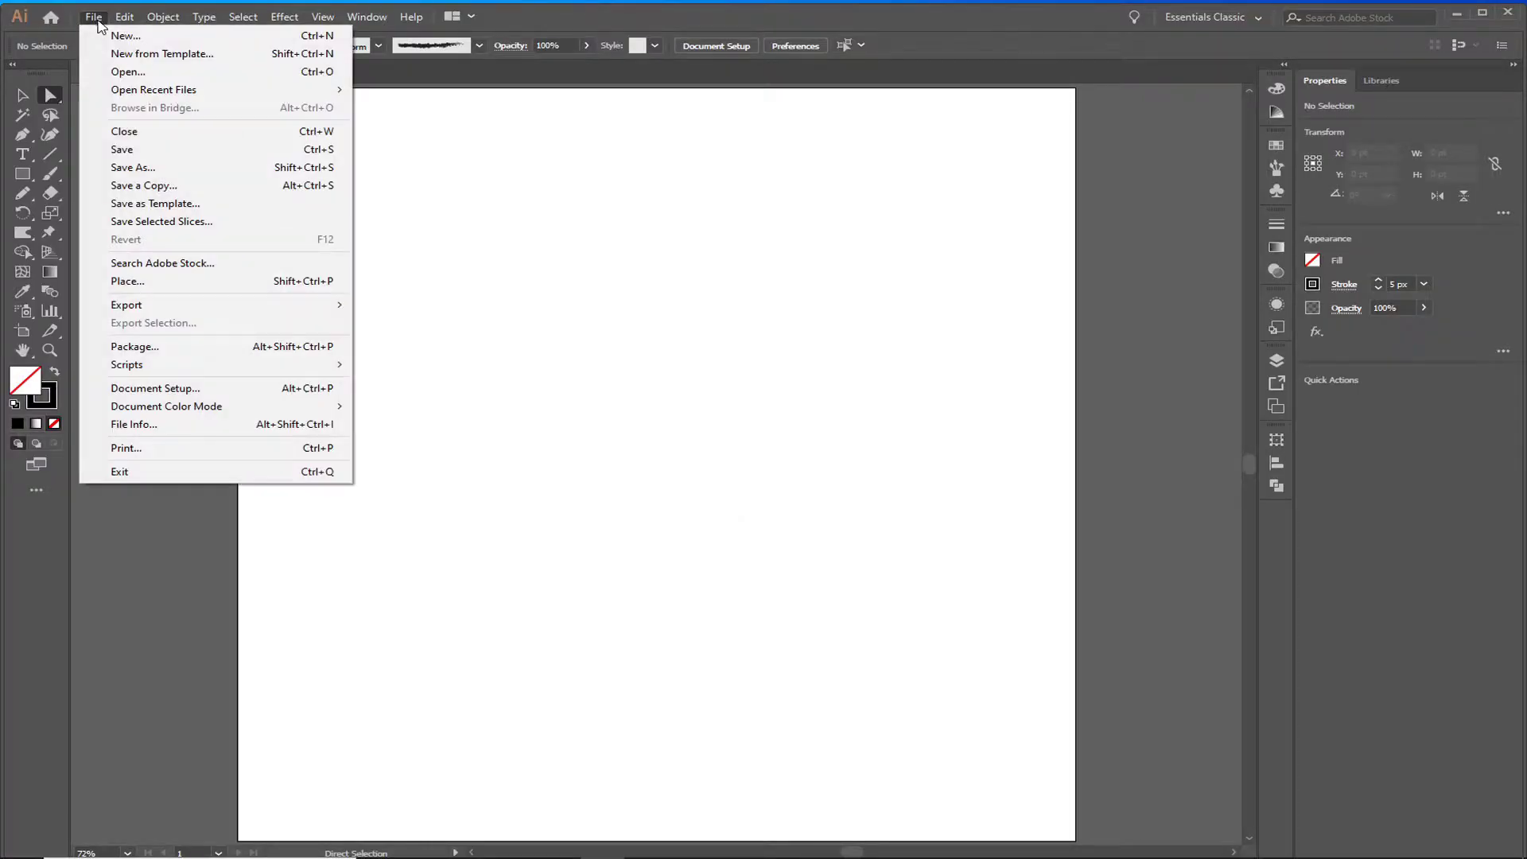
left_click(116, 31)
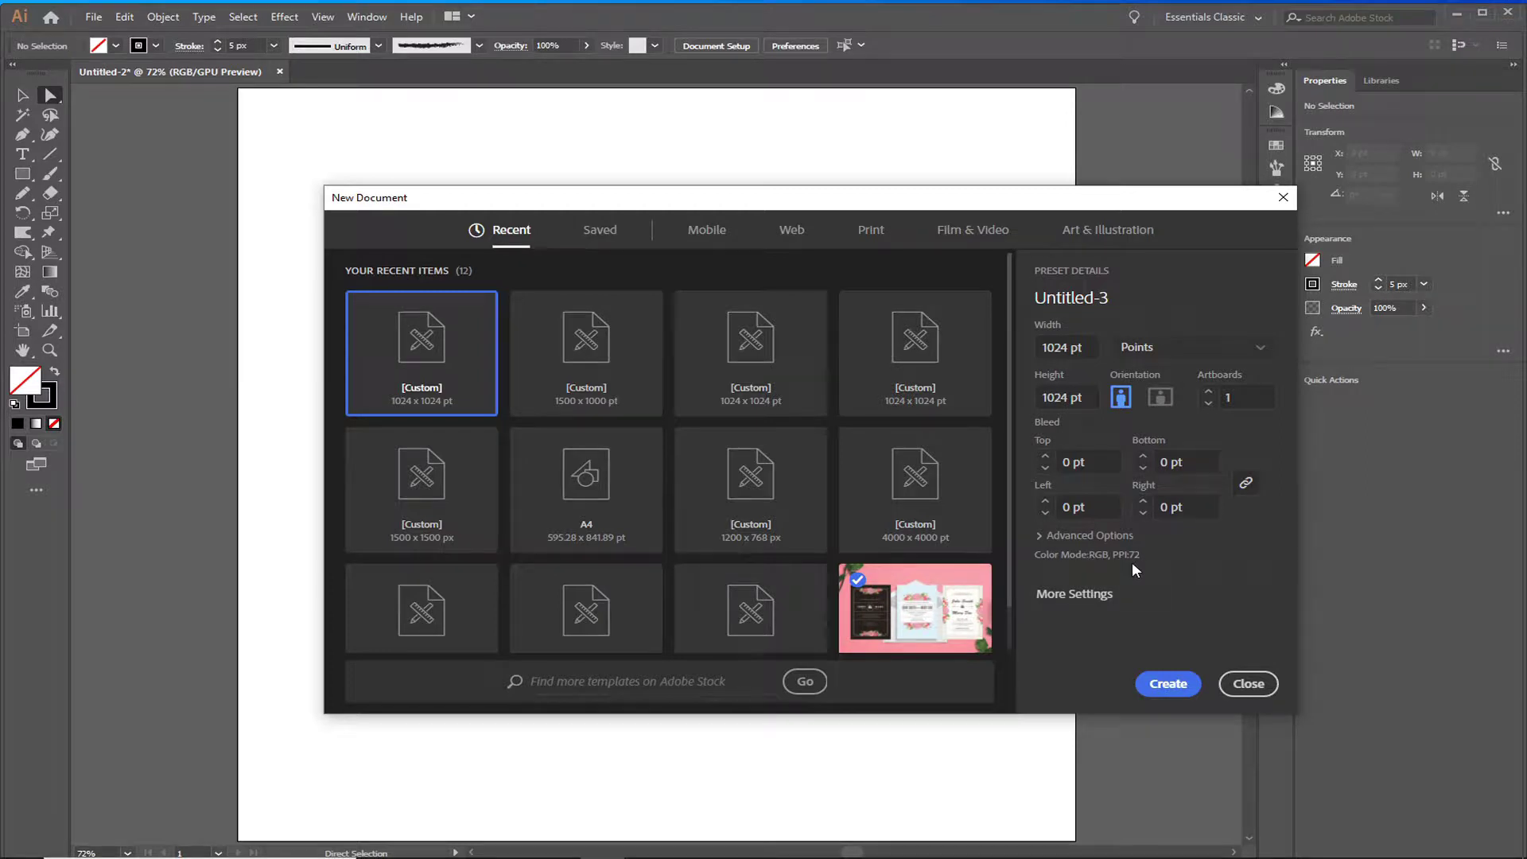
left_click(1161, 685)
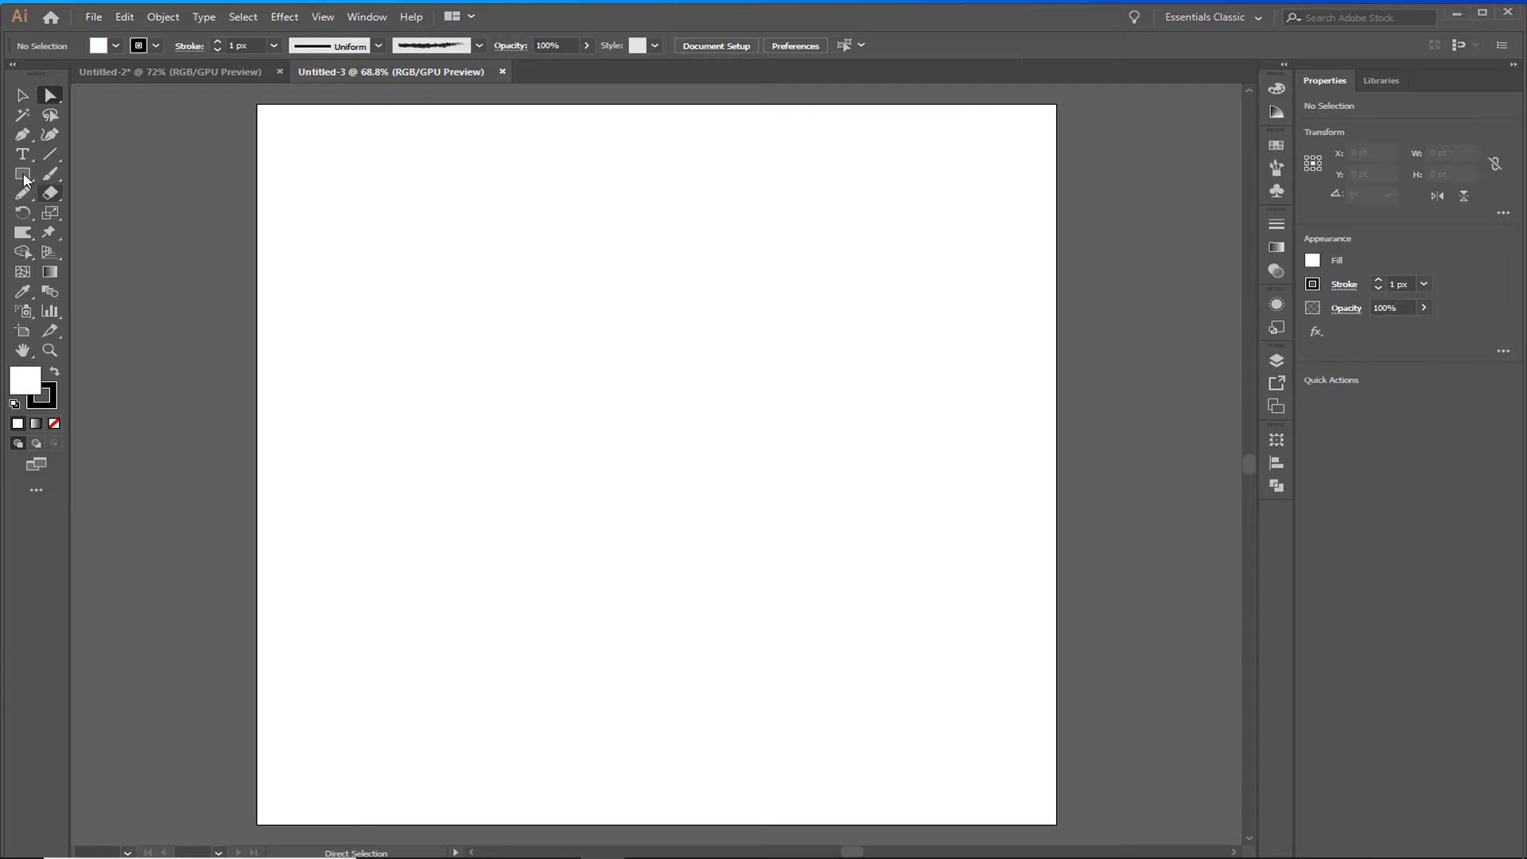
Draw a square on the artboard with a 6 px black stroke and no fill.
left_click(24, 175)
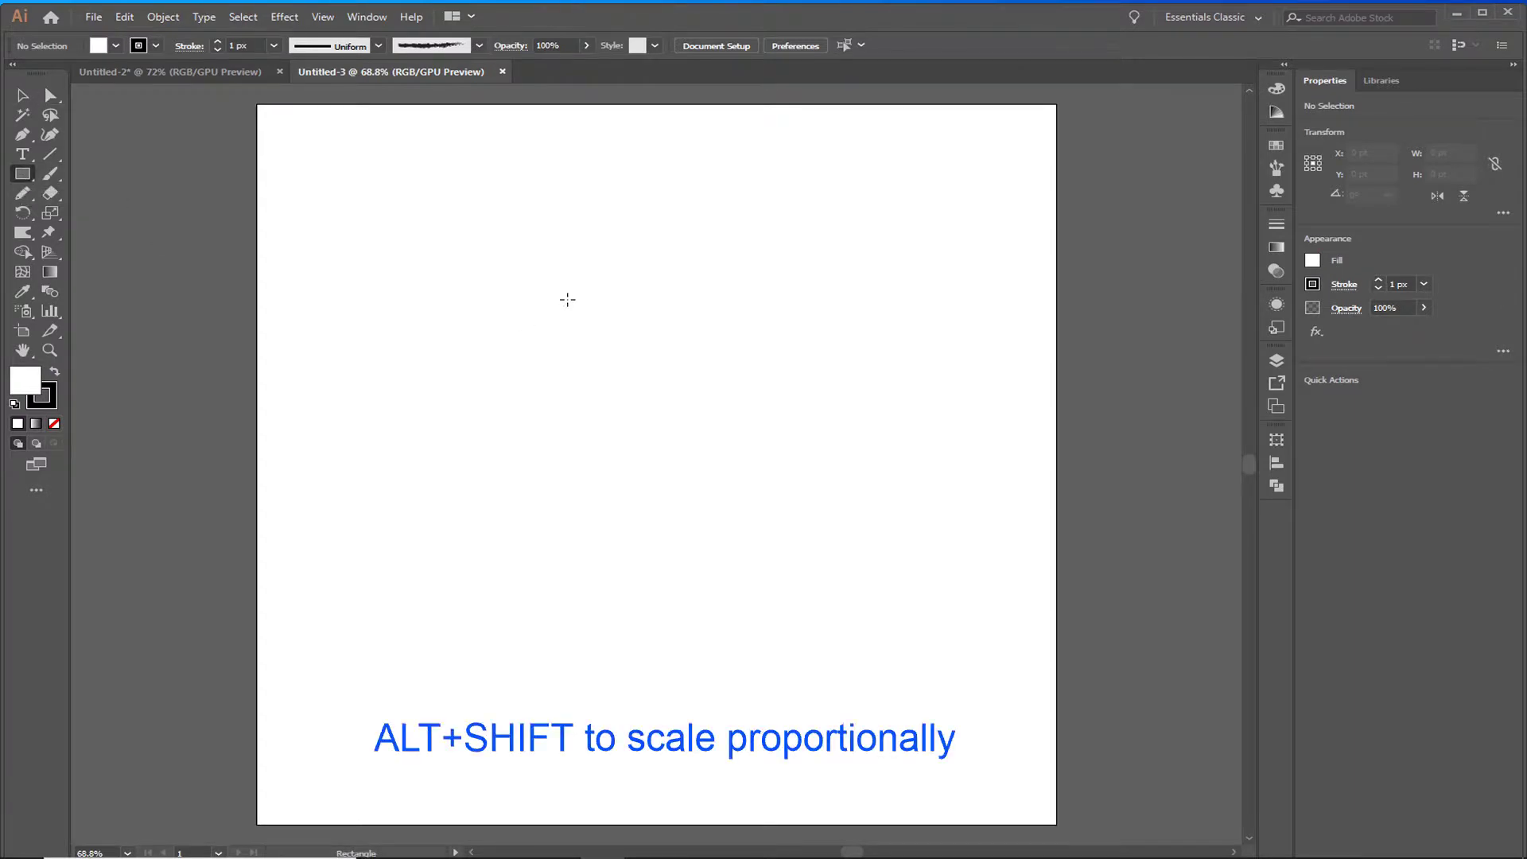
left_click_drag(567, 298, 652, 372)
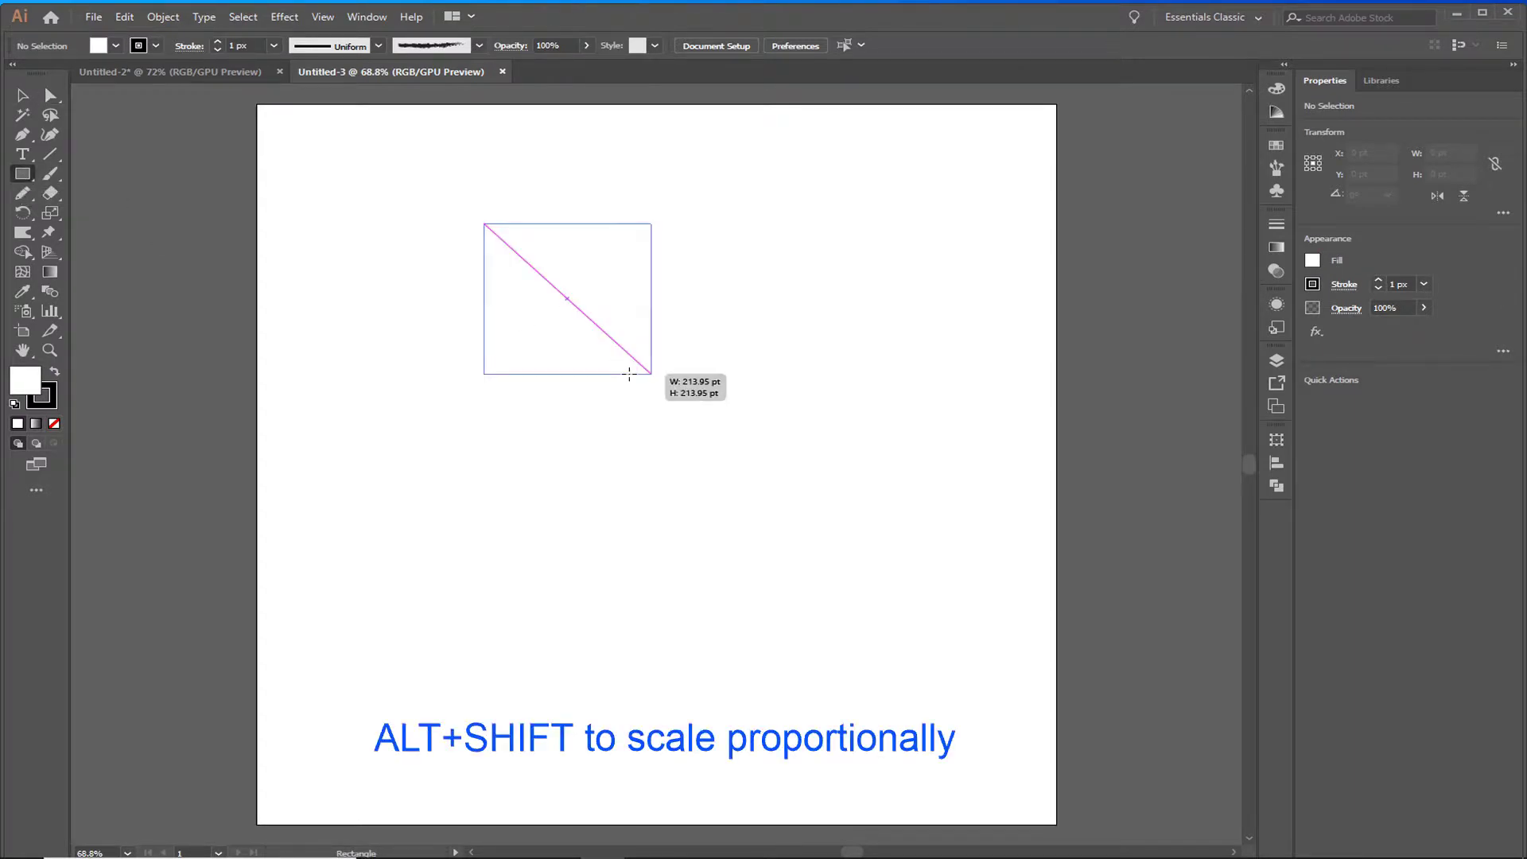
left_click(216, 43)
left_click(215, 43)
left_click(215, 43)
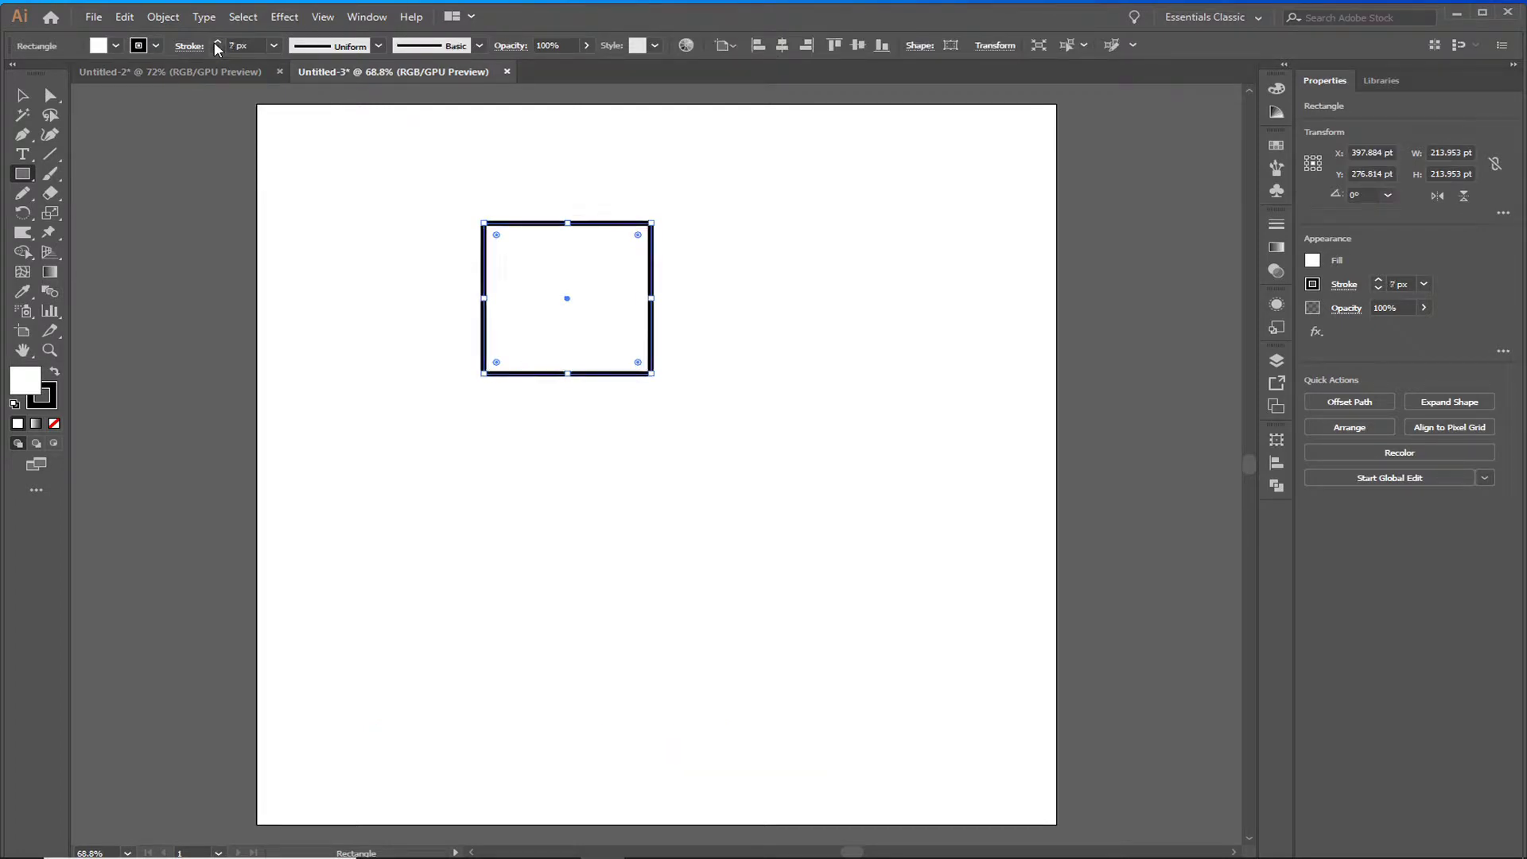
left_click(216, 50)
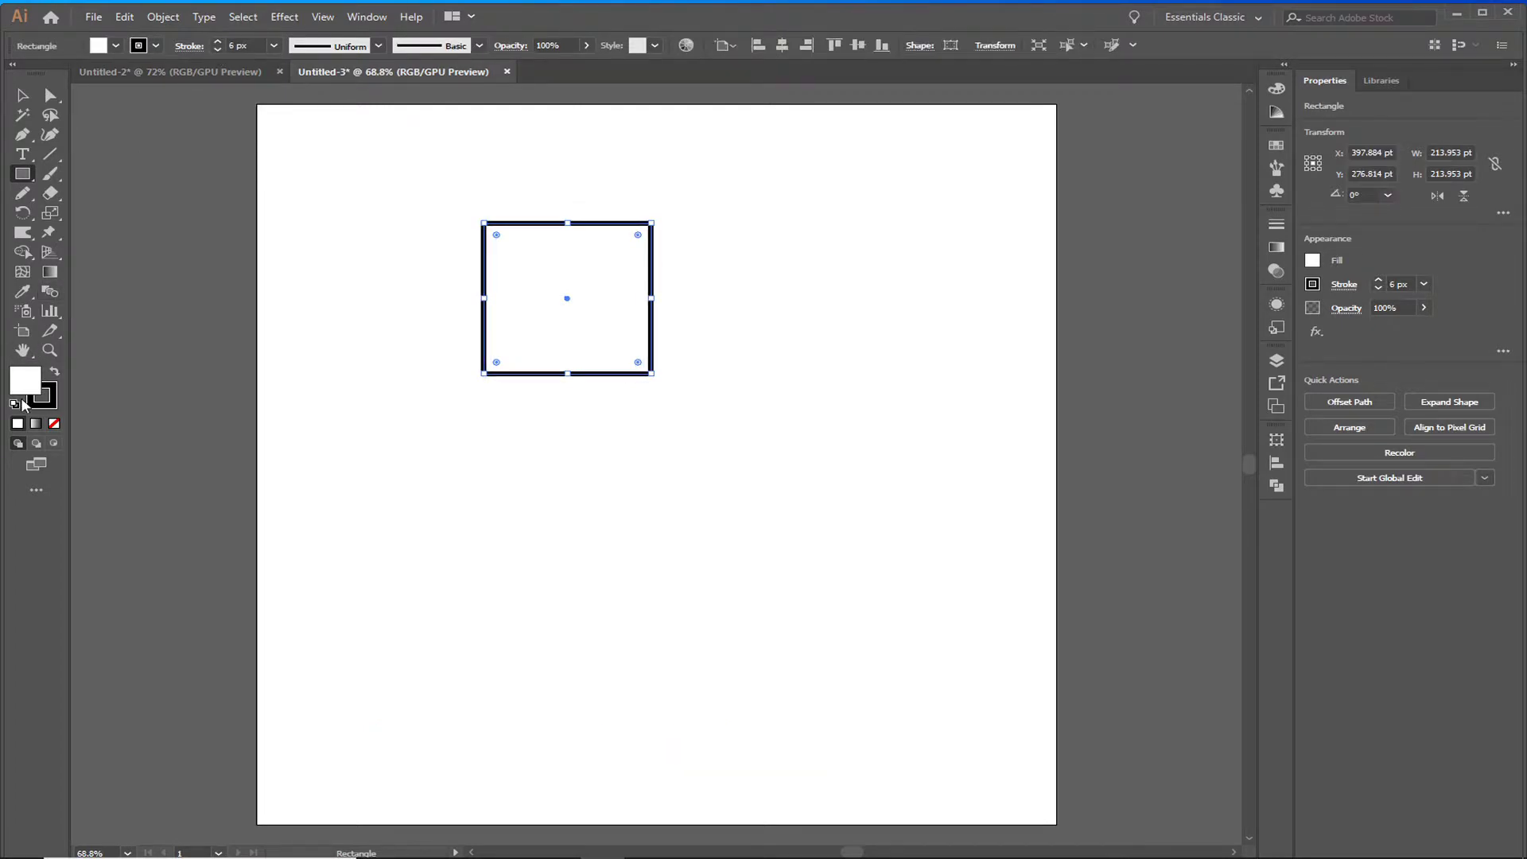
left_click(53, 423)
left_click(284, 16)
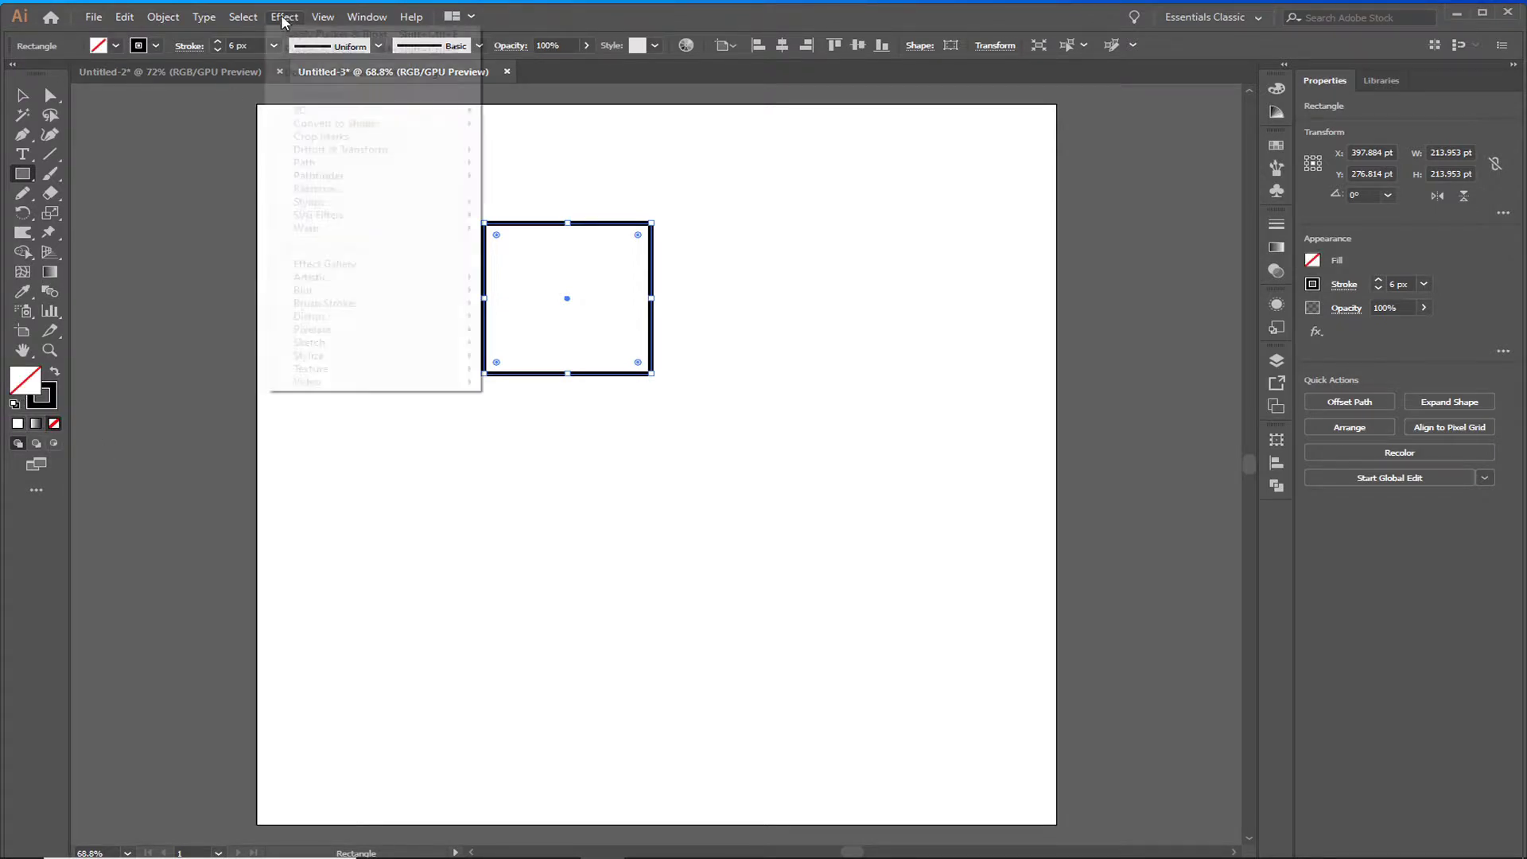
mouse_move(341, 149)
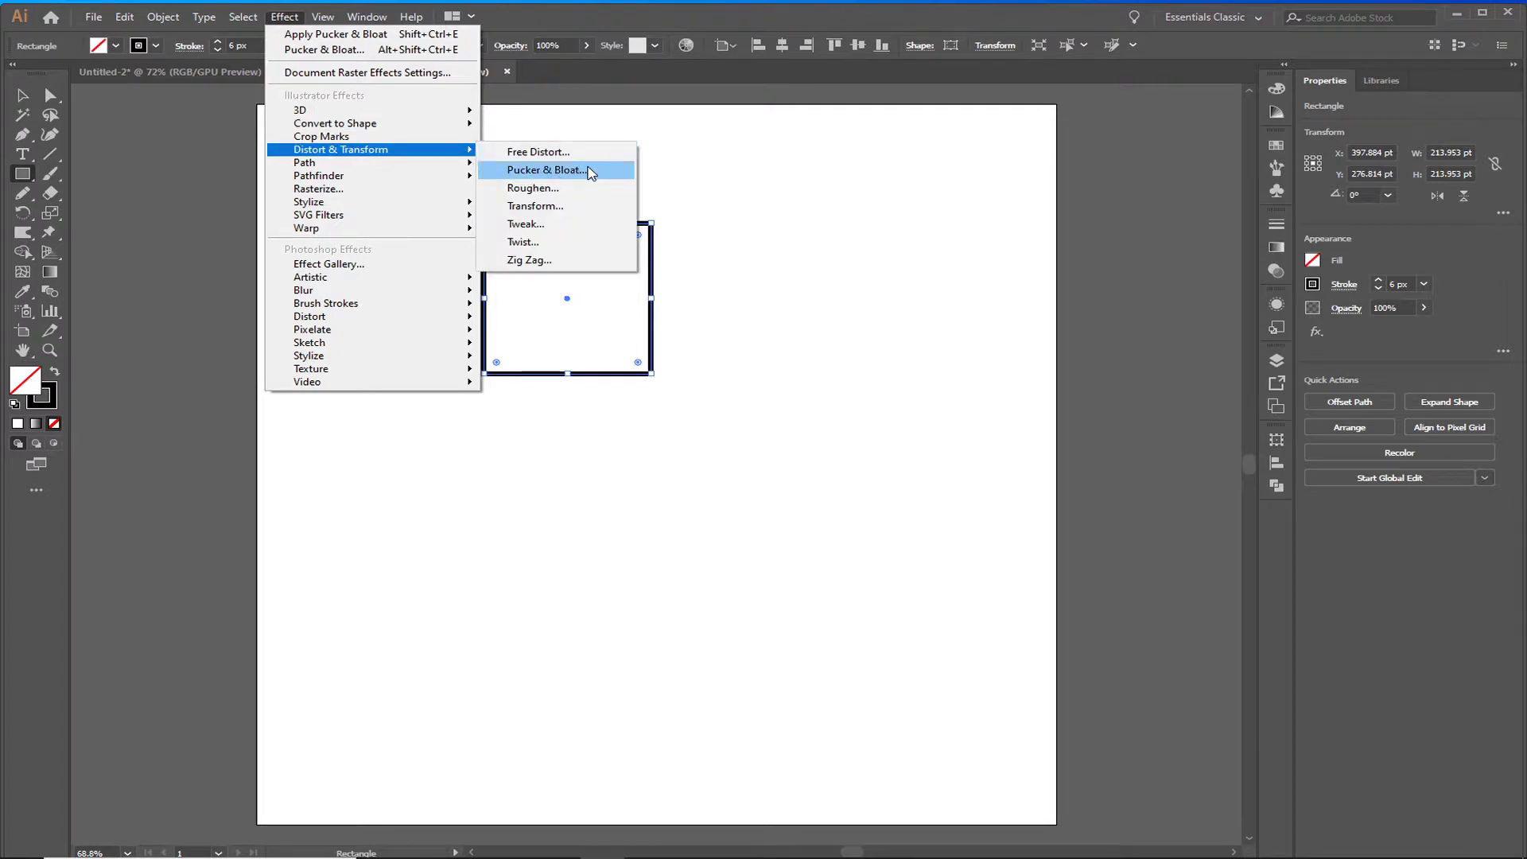
Apply a -47% Pucker & Bloat effect to turn the square into a four-pointed star.
left_click(592, 171)
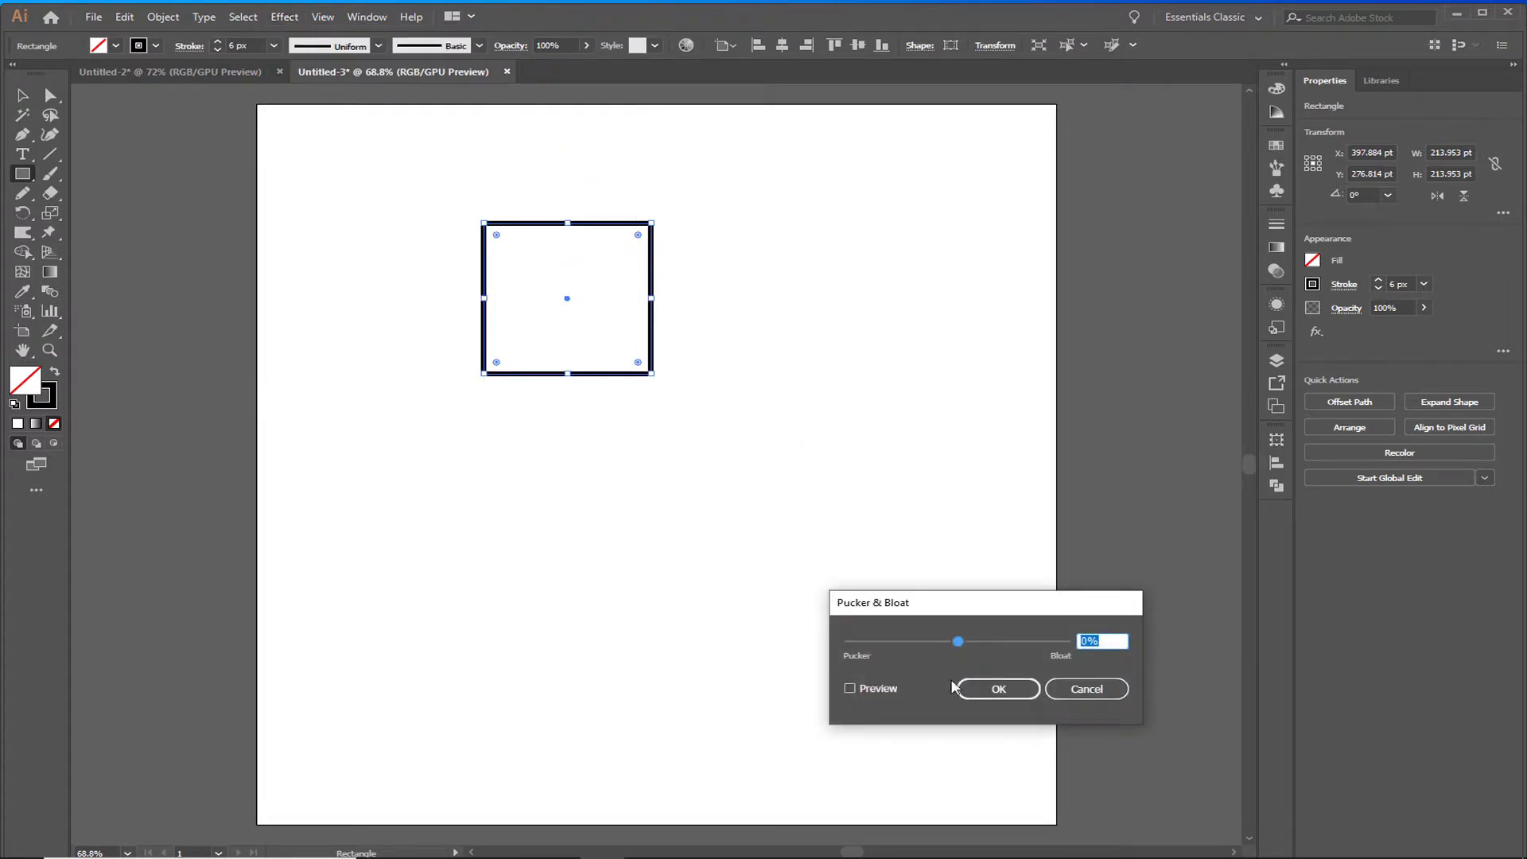
left_click(849, 689)
left_click_drag(957, 641, 934, 640)
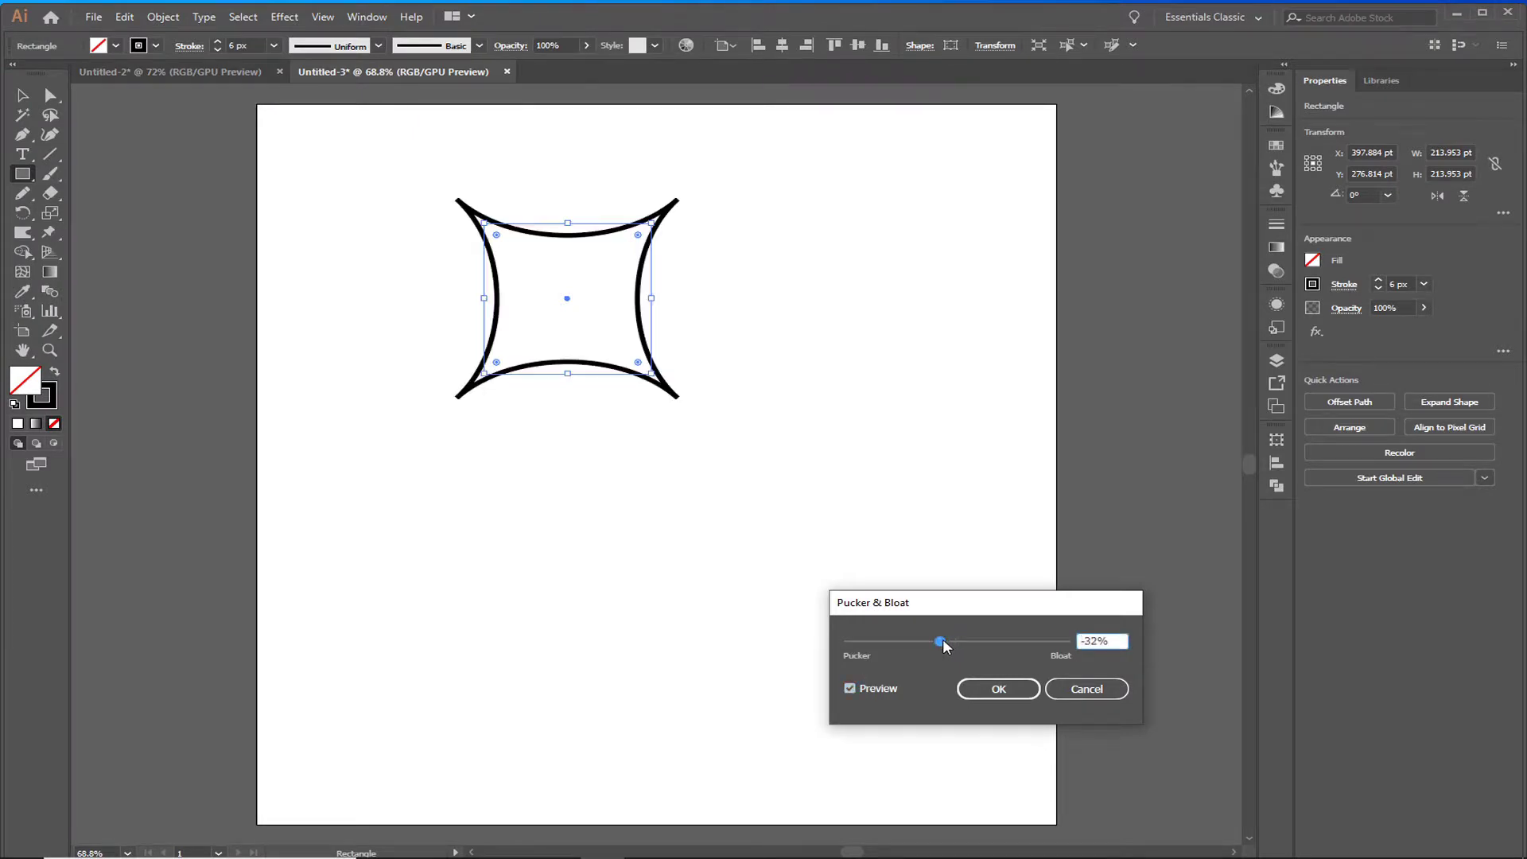
left_click(1015, 694)
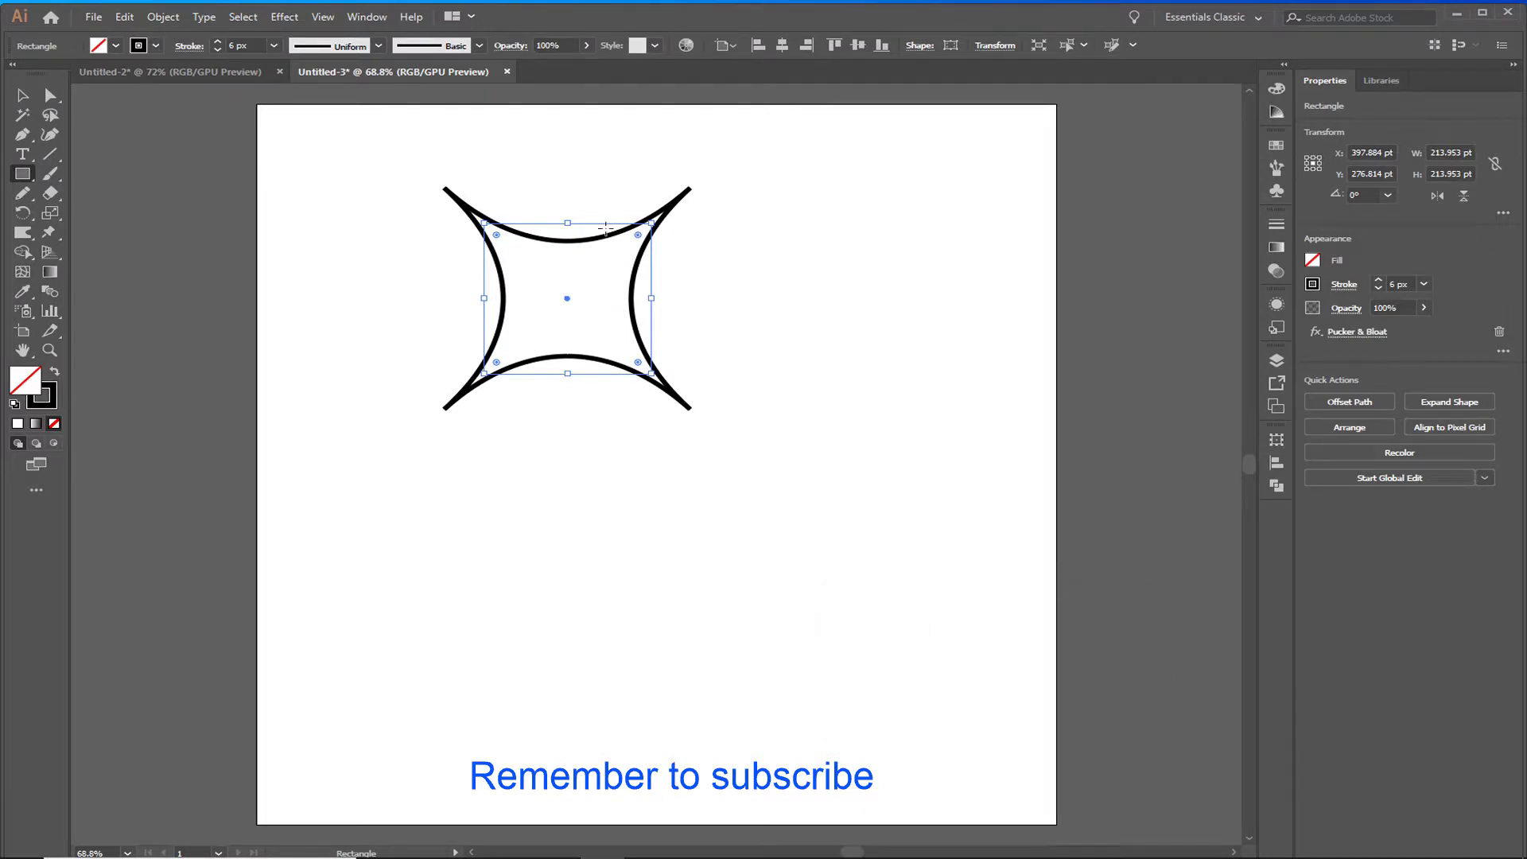
key("a")
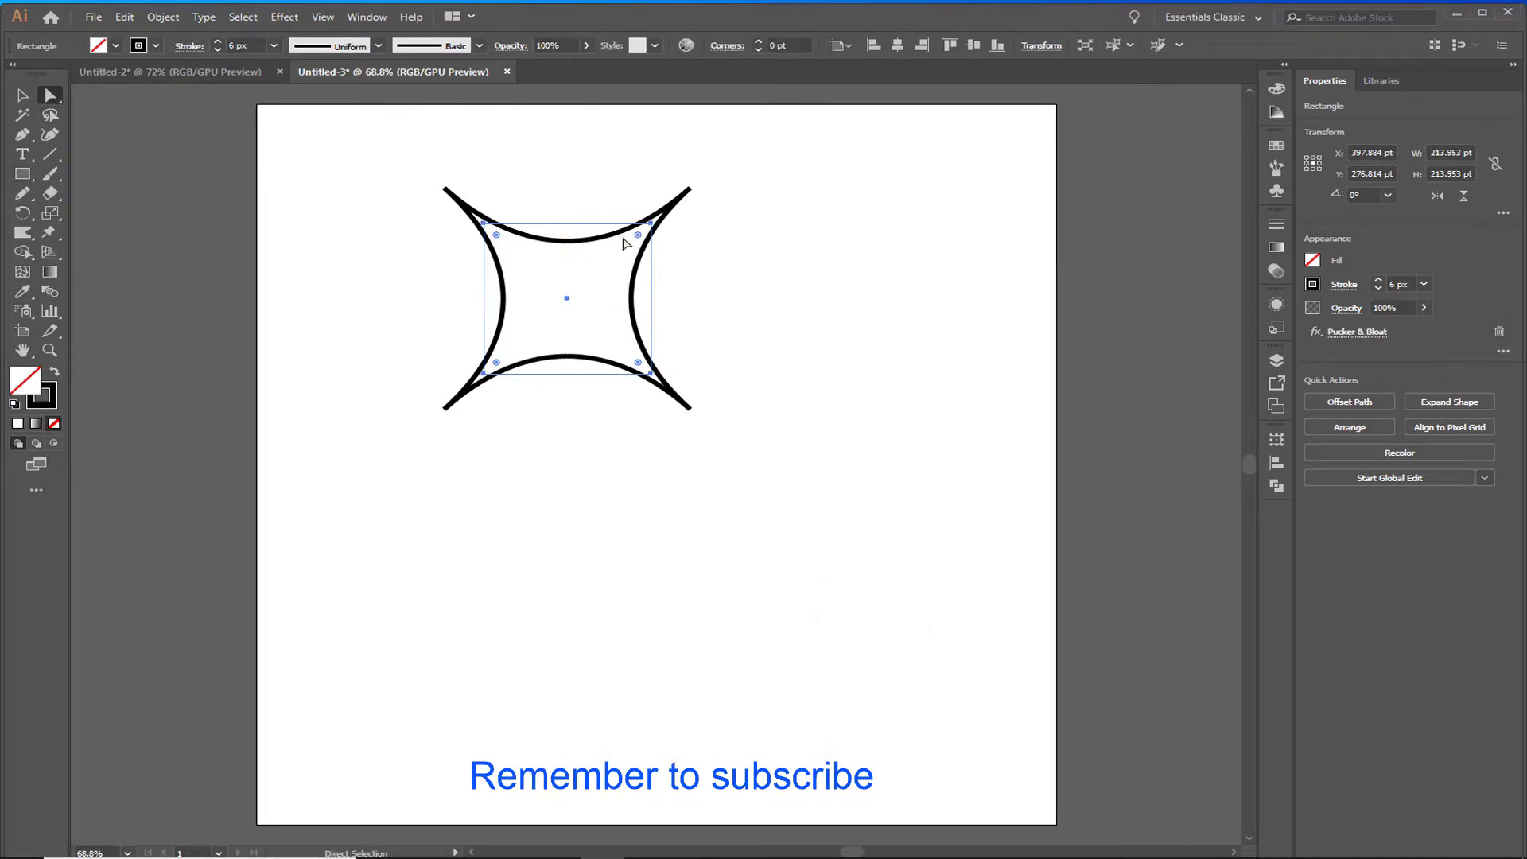
Reshape the star's corners into double spikes and expand its appearance into a path.
left_click_drag(637, 235, 583, 306)
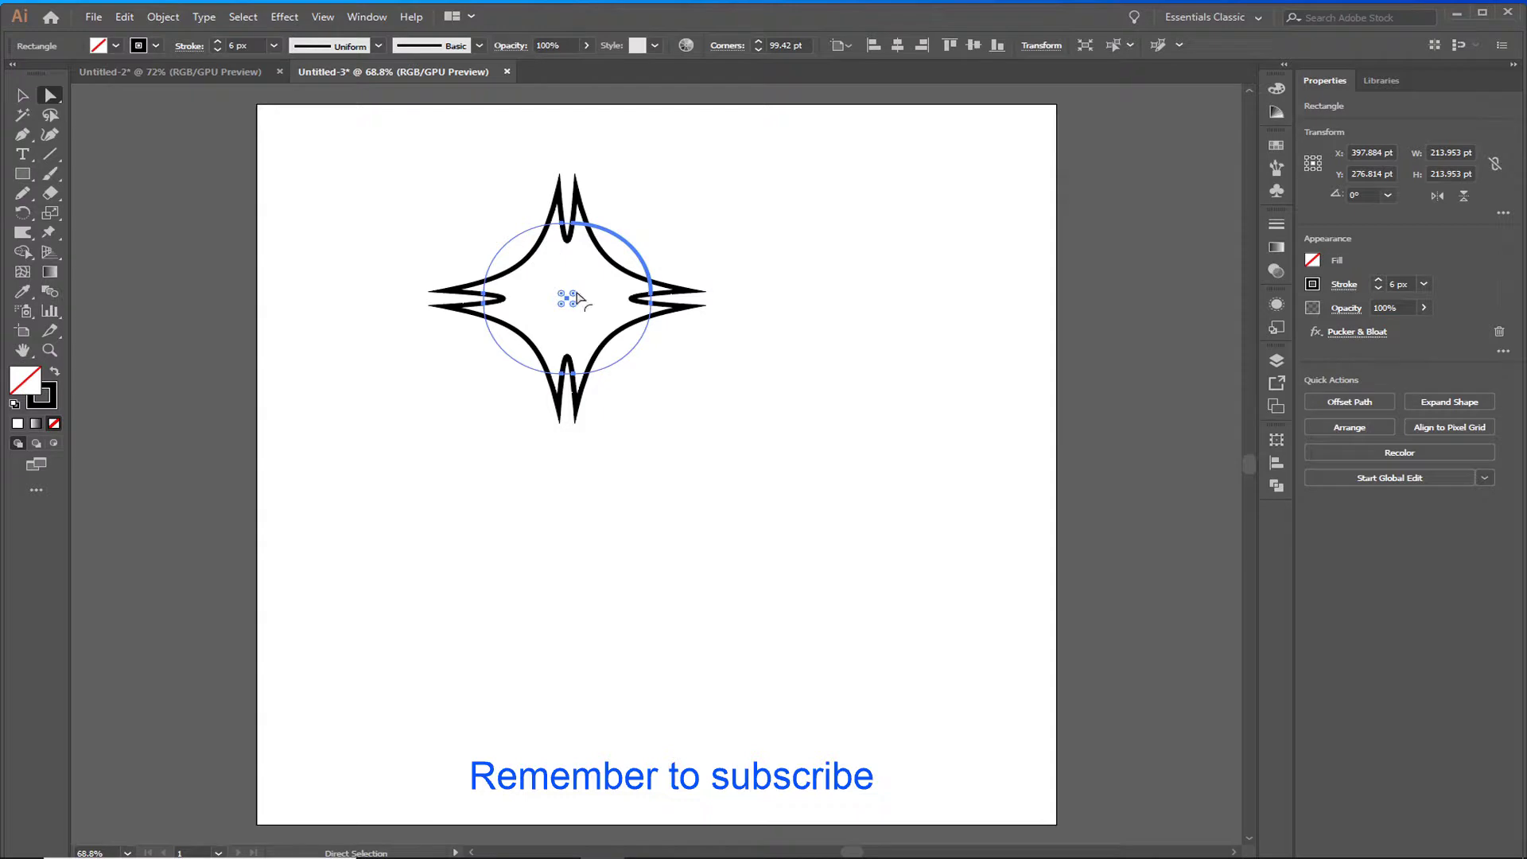
left_click_drag(576, 297, 587, 294)
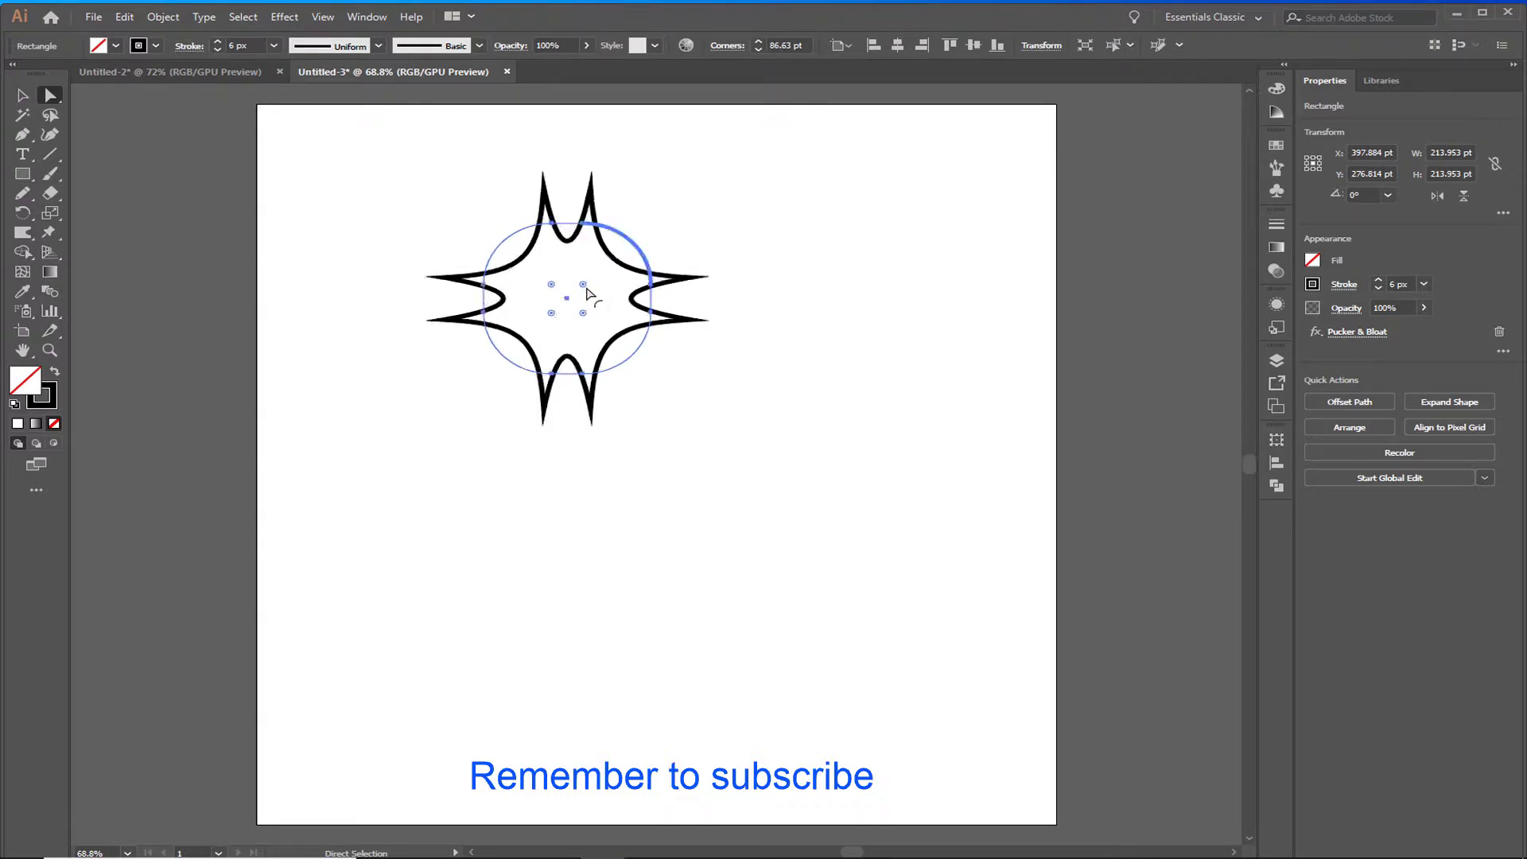
left_click(162, 19)
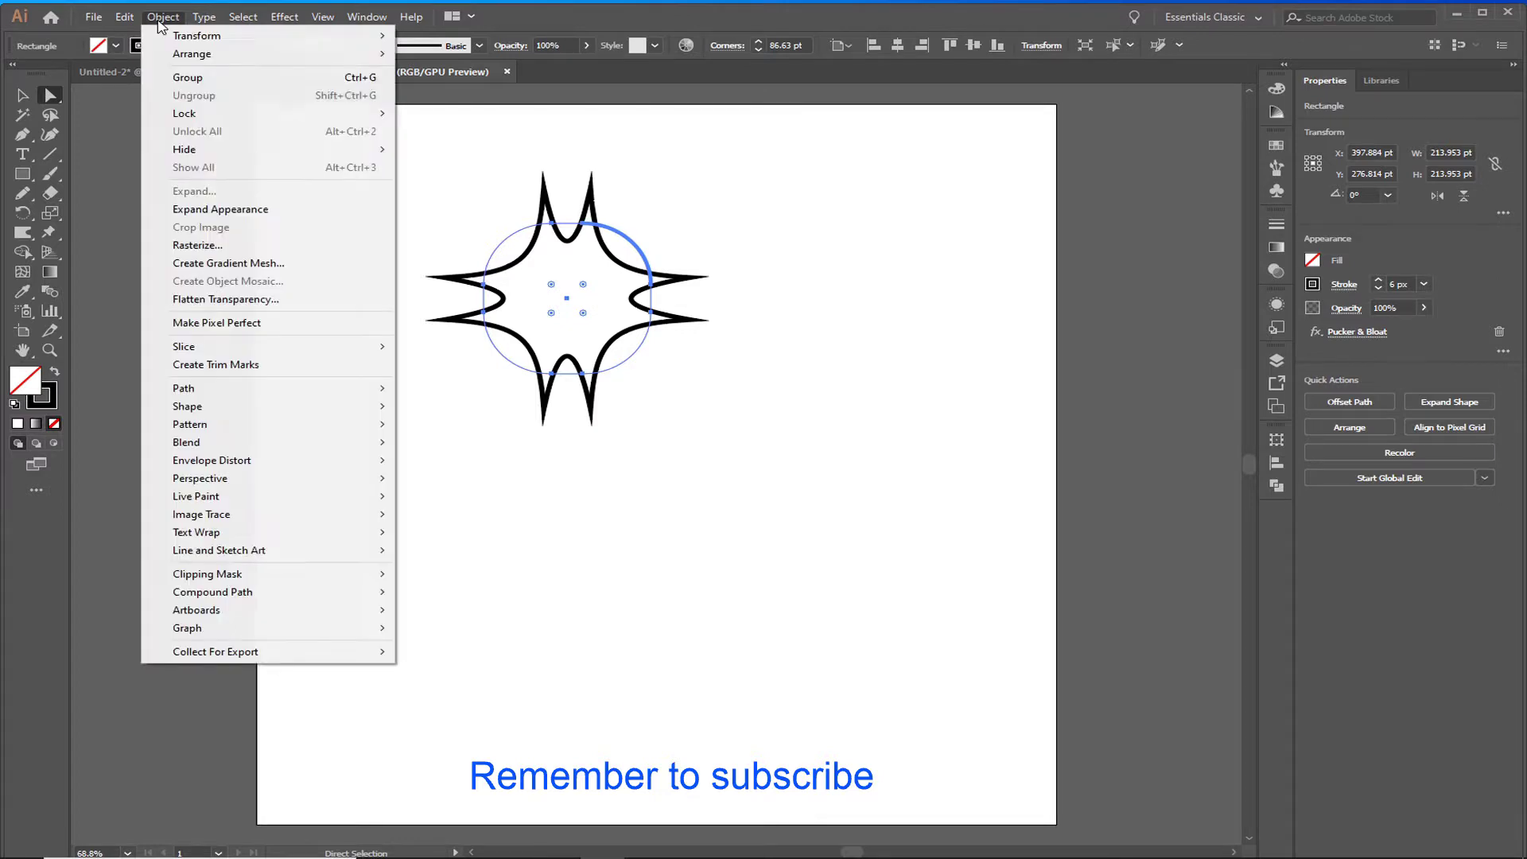
left_click(272, 210)
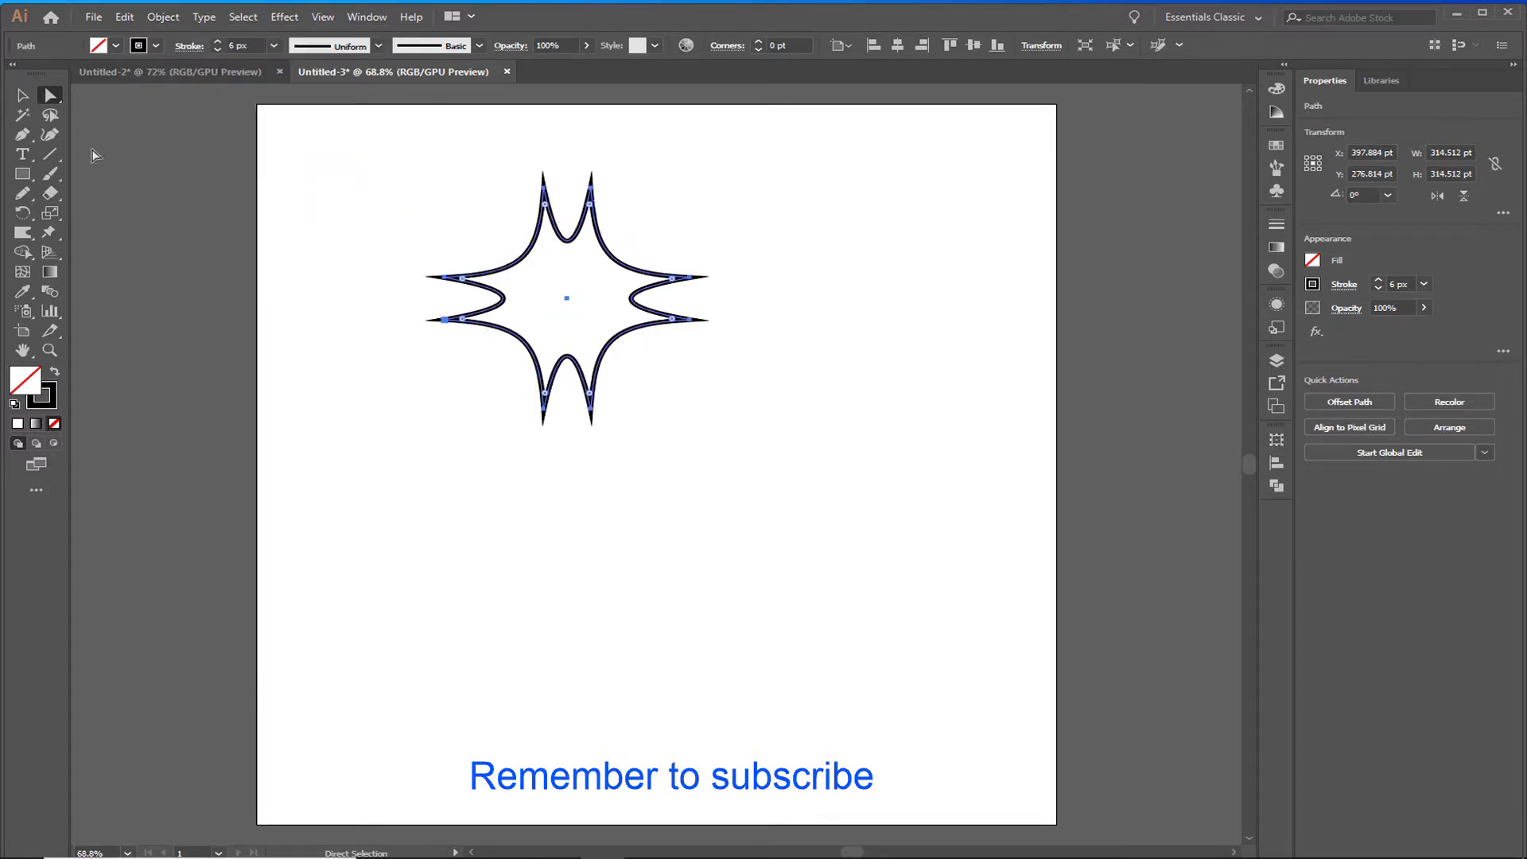
Centre the expanded star horizontally on the artboard at X 512 pt.
left_click_drag(588, 369, 659, 413)
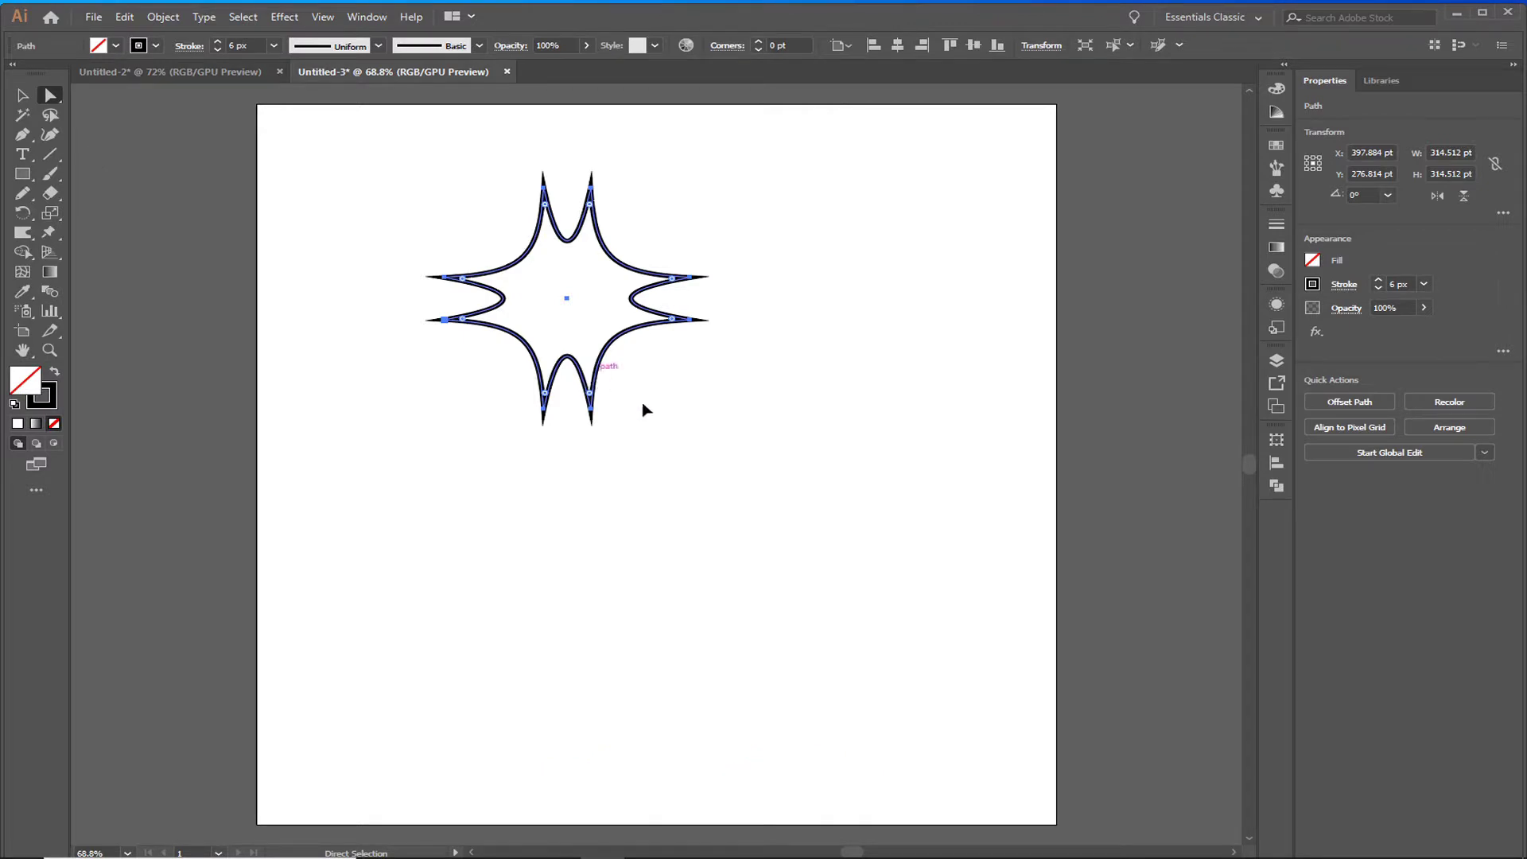
left_click_drag(681, 342, 681, 341)
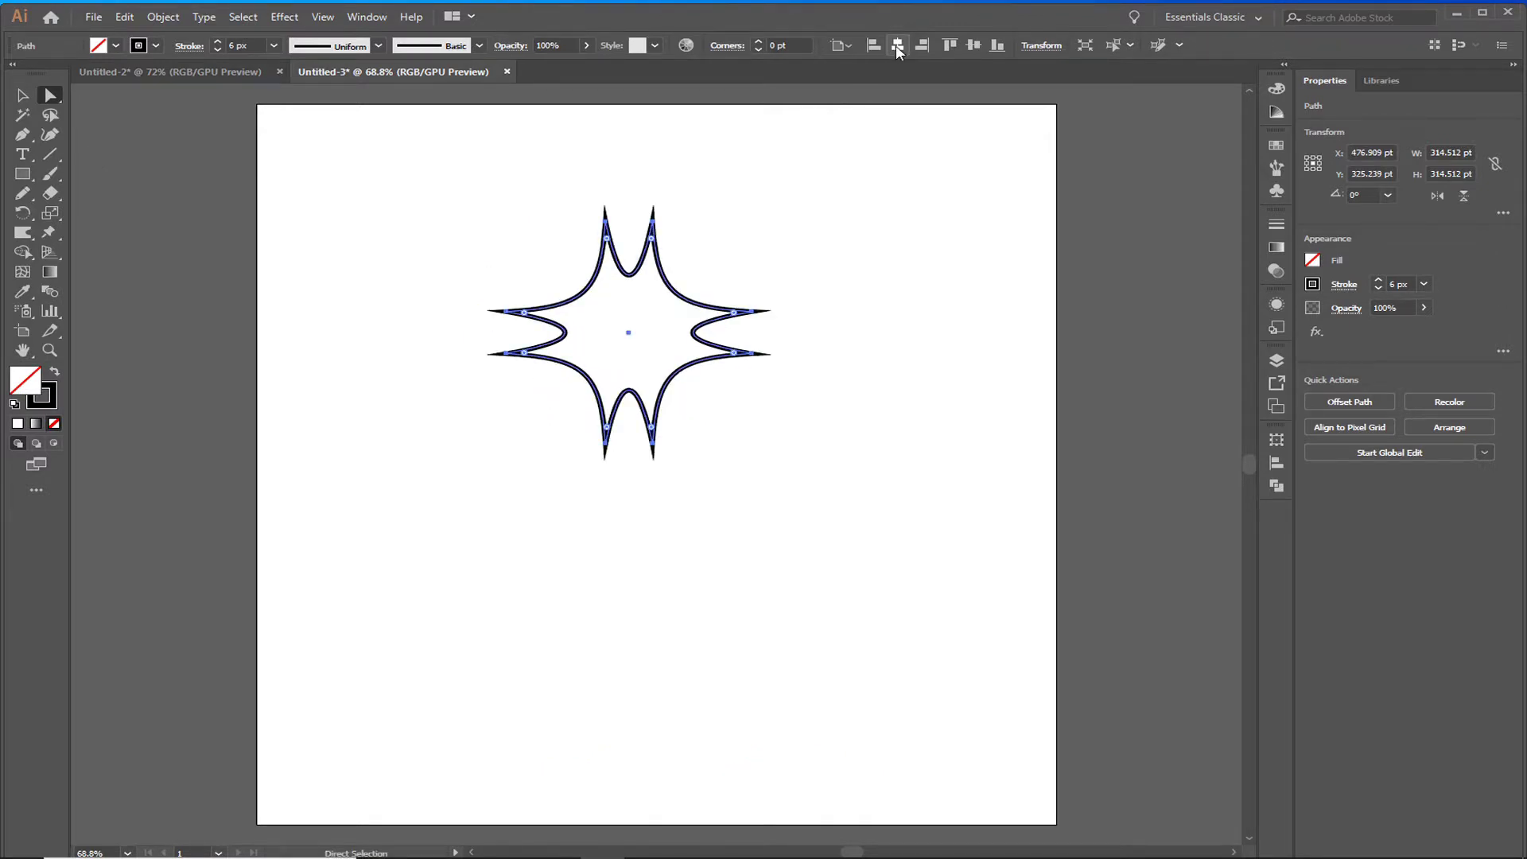
left_click(897, 44)
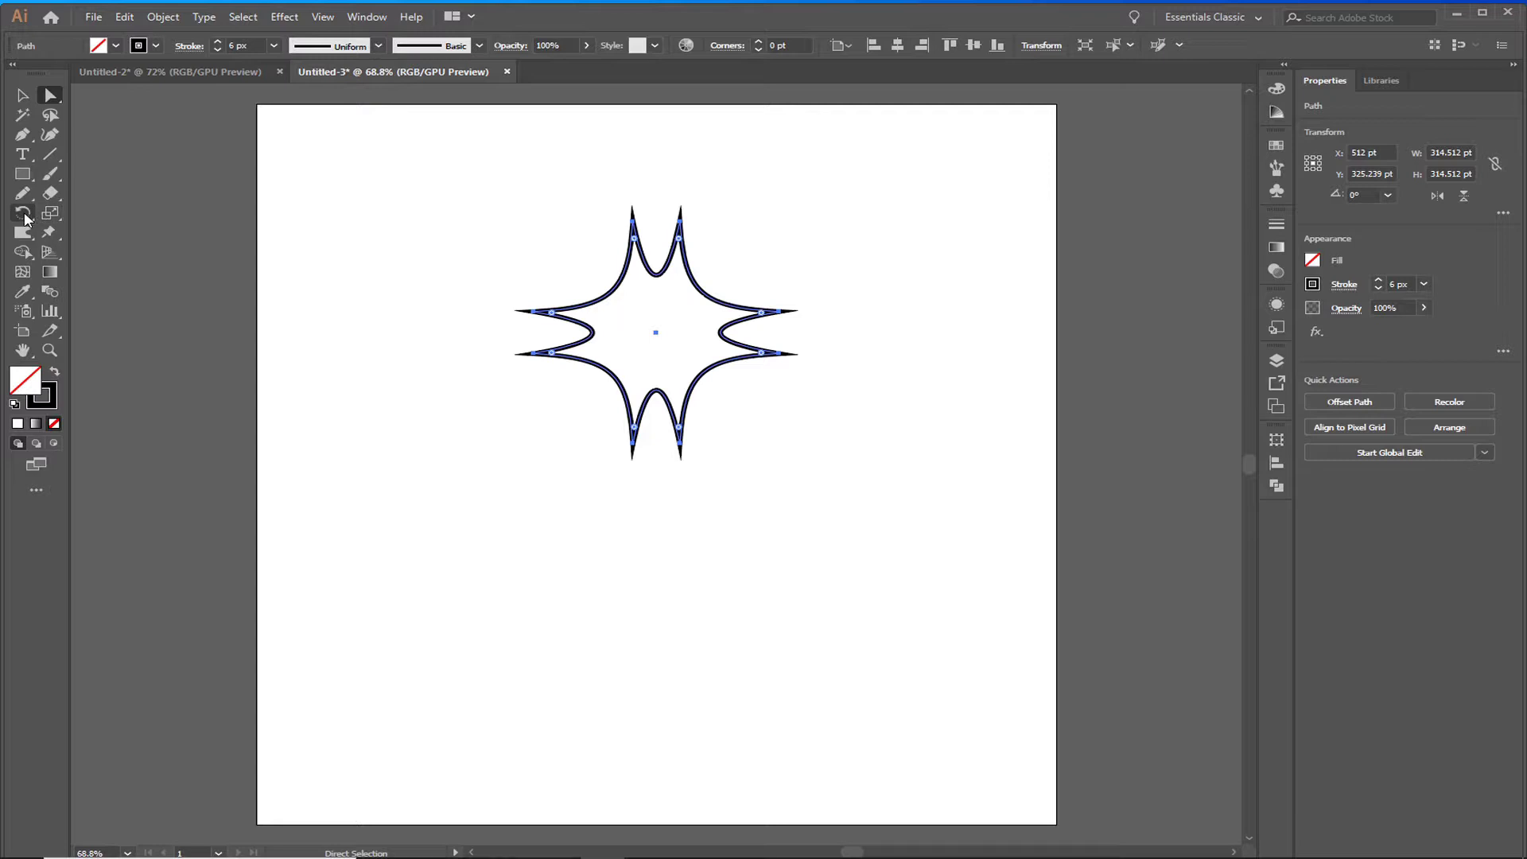
left_click(23, 214)
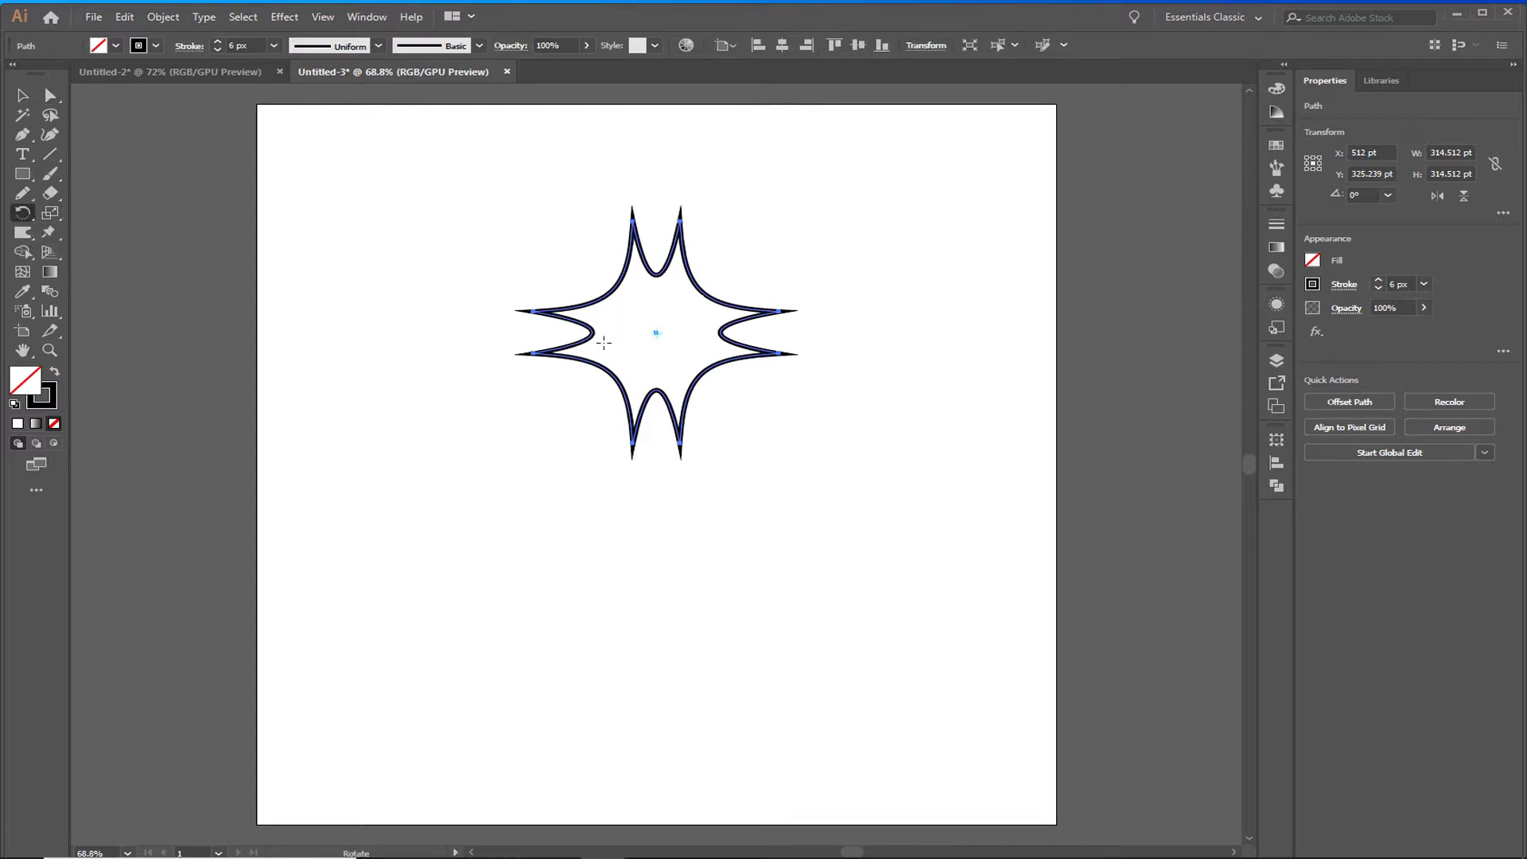
Set the rotation origin well below the star.
scroll(696, 484, "up", 4, "alt")
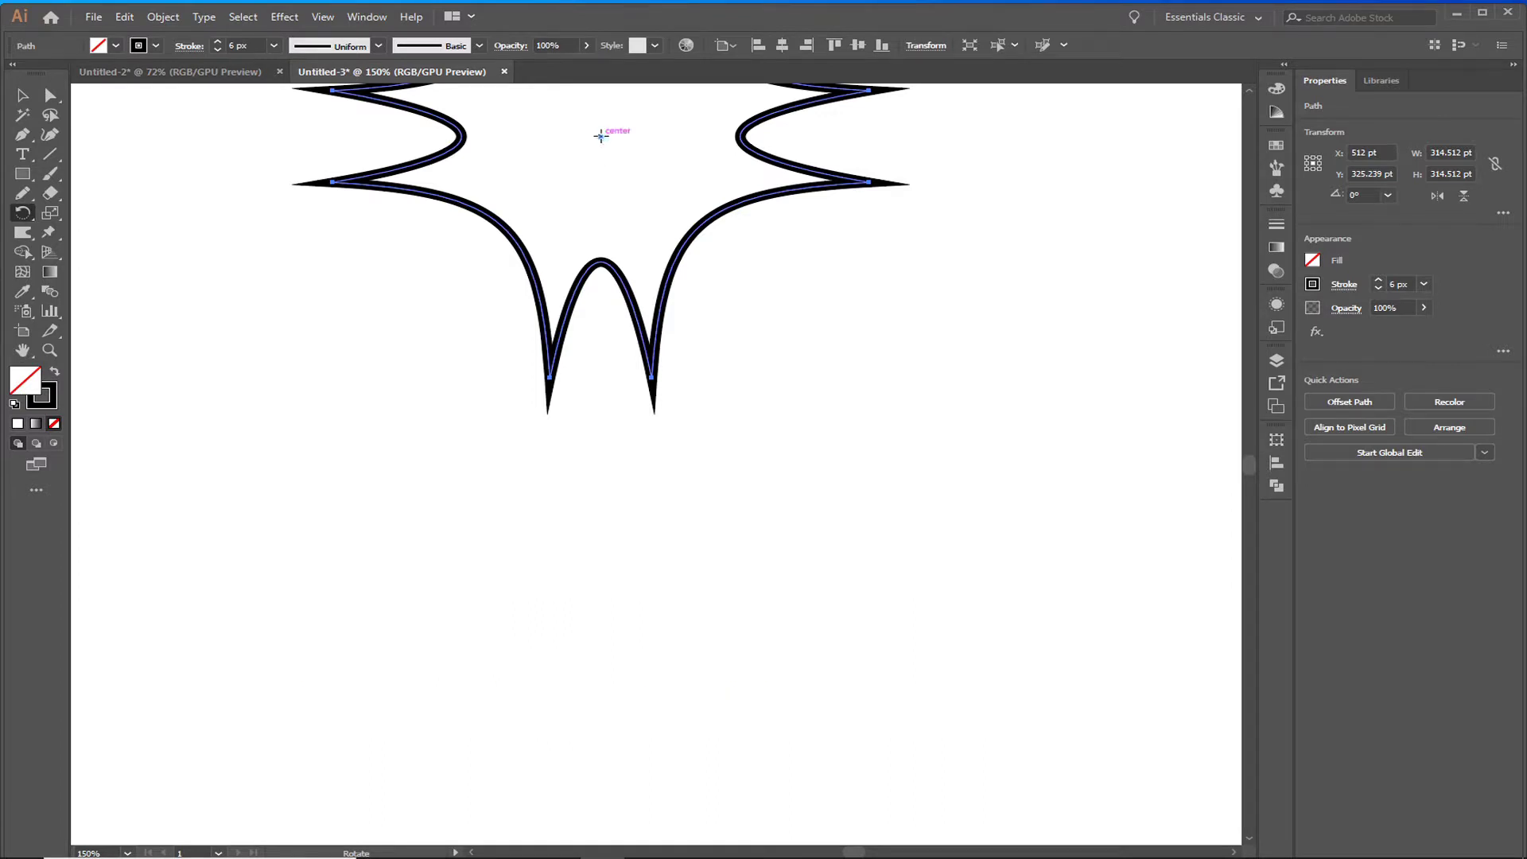
left_click(605, 206)
left_click(597, 474)
left_click(598, 516)
left_click(601, 563)
left_click(598, 537, "alt")
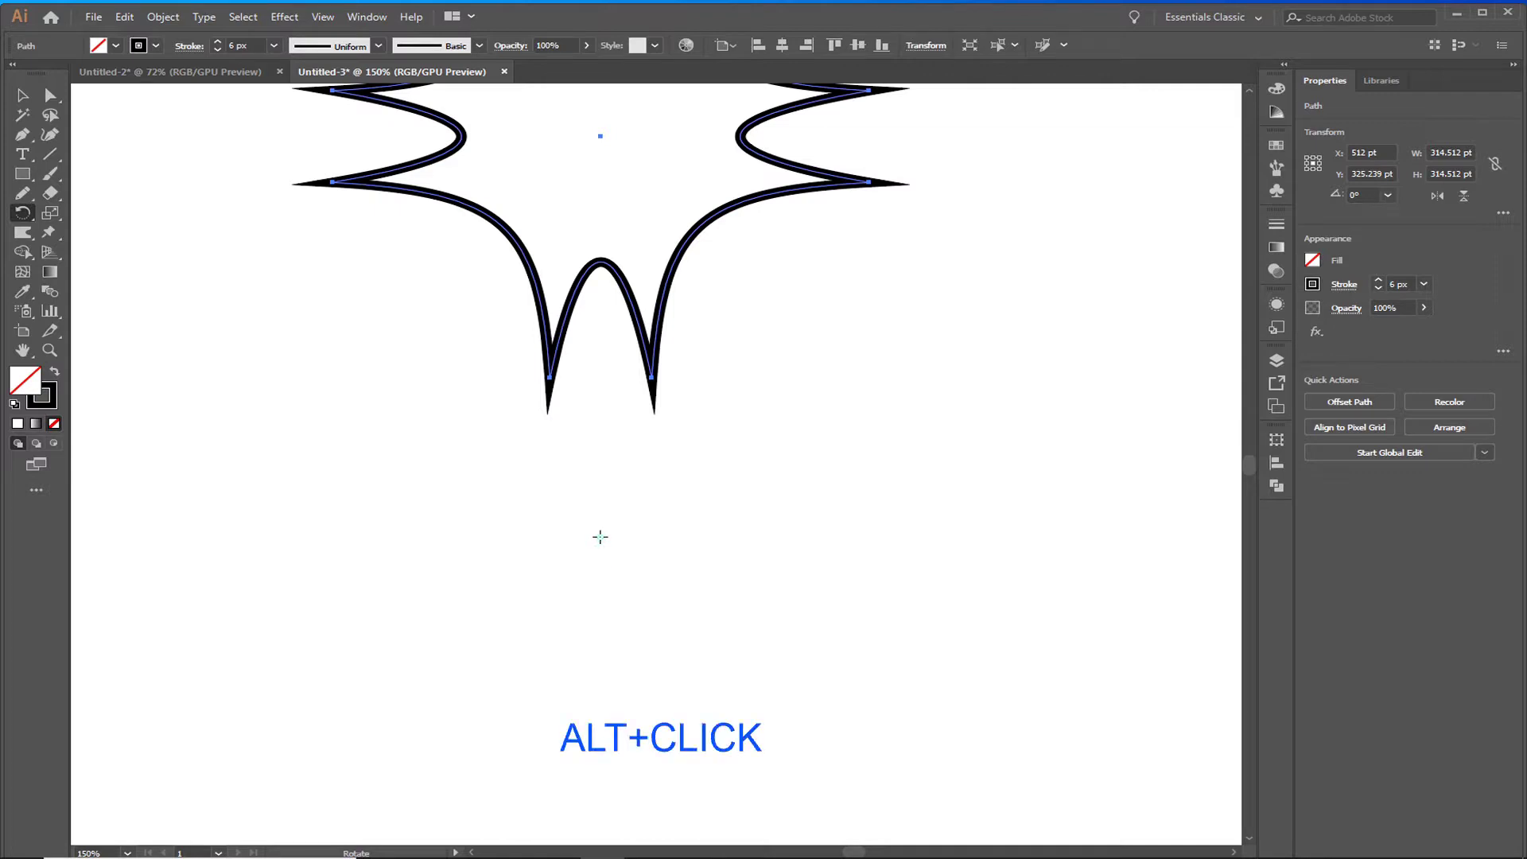
Make a 45° rotated copy of the star around that origin.
left_click(601, 536, "alt")
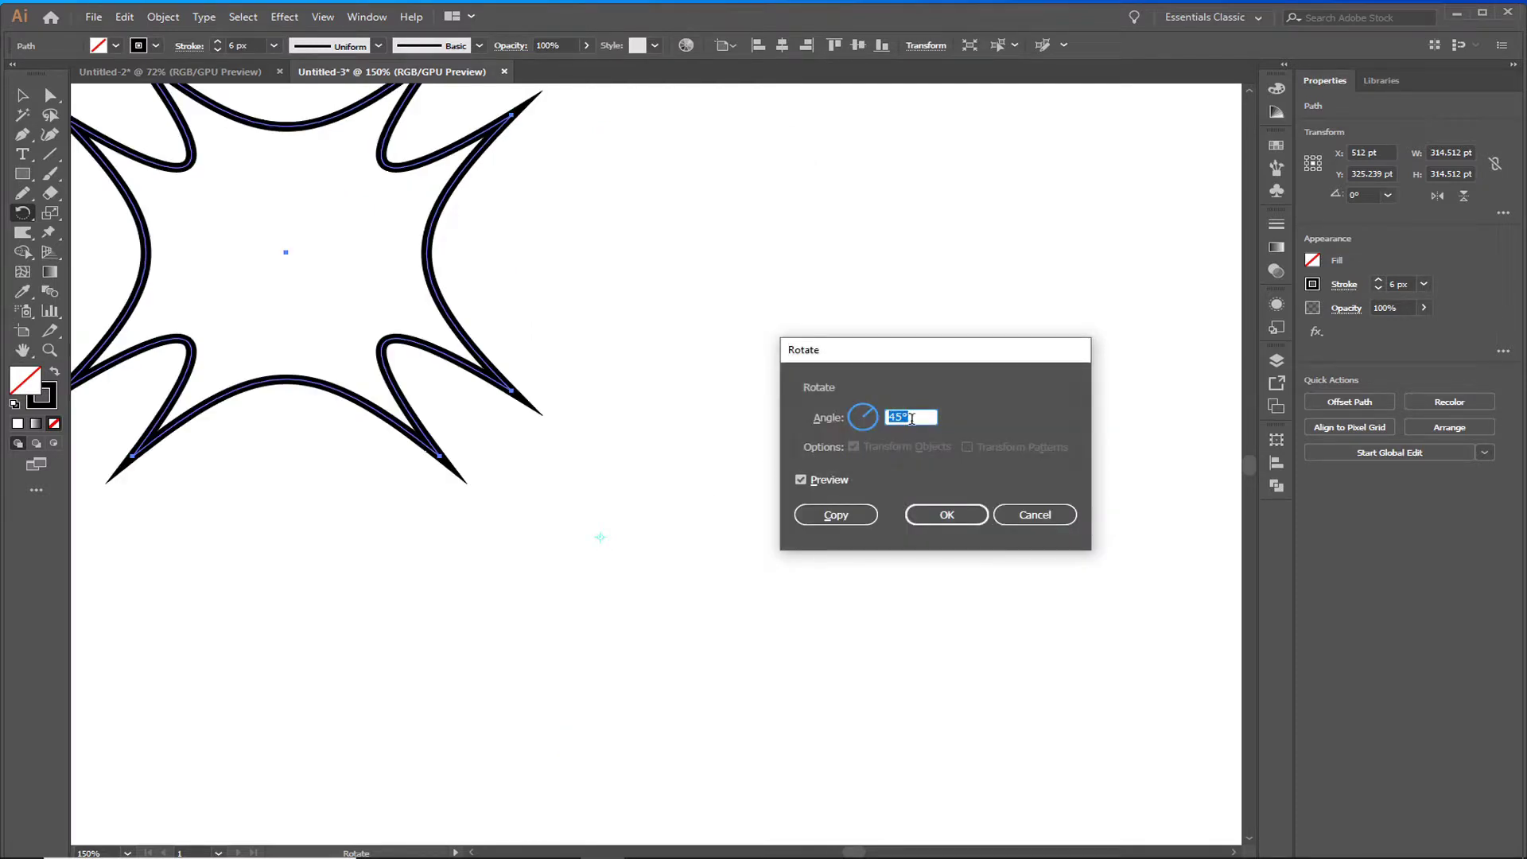
left_click(802, 481)
left_click(801, 480)
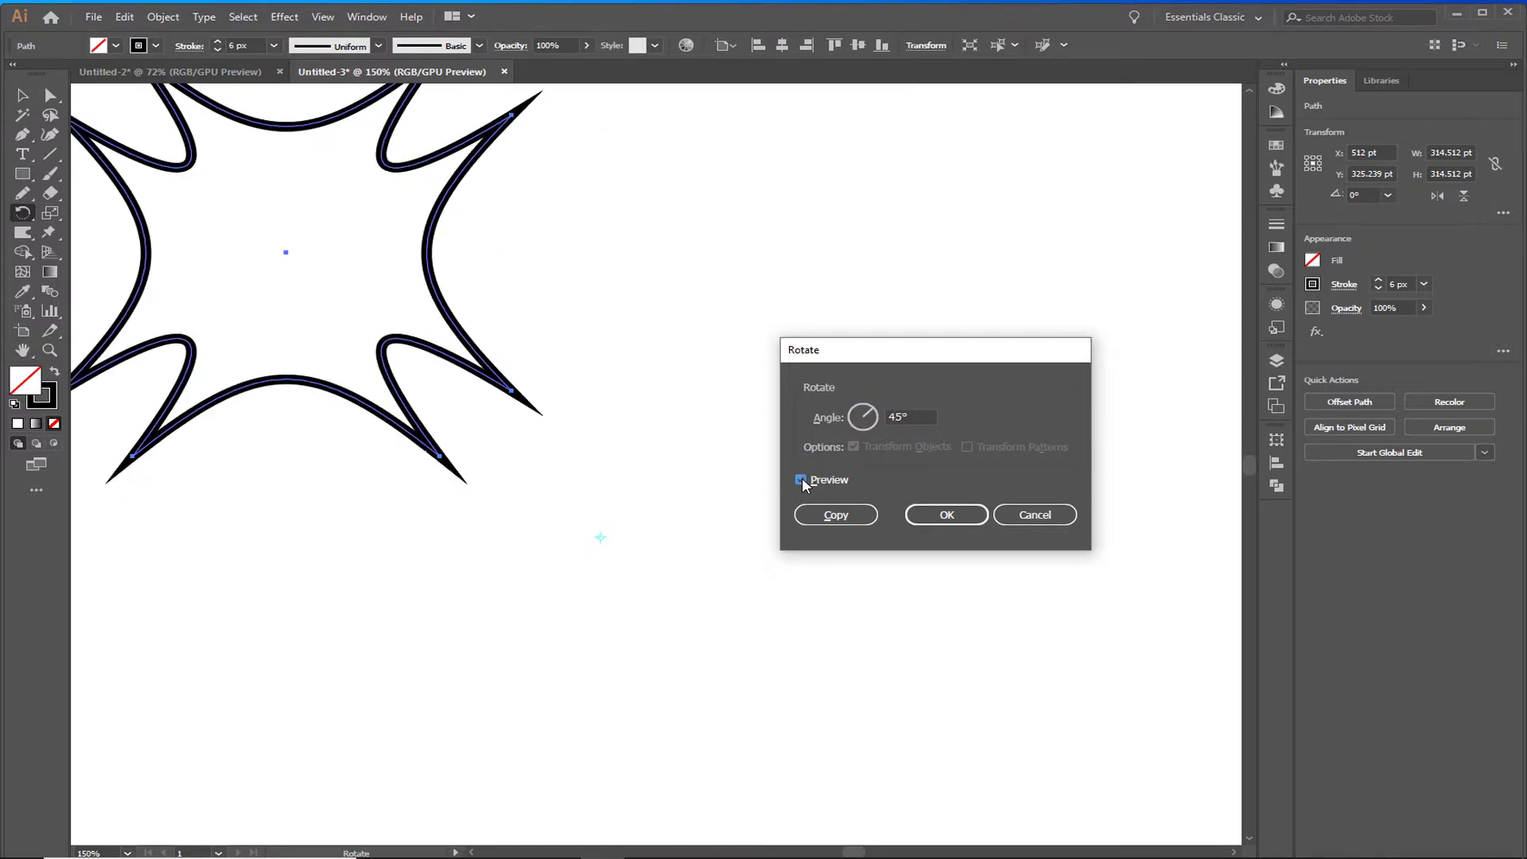
left_click(831, 519)
left_click(831, 517)
Repeat the 45° rotated copy to close the ring of eight stars.
key("ctrl+d")
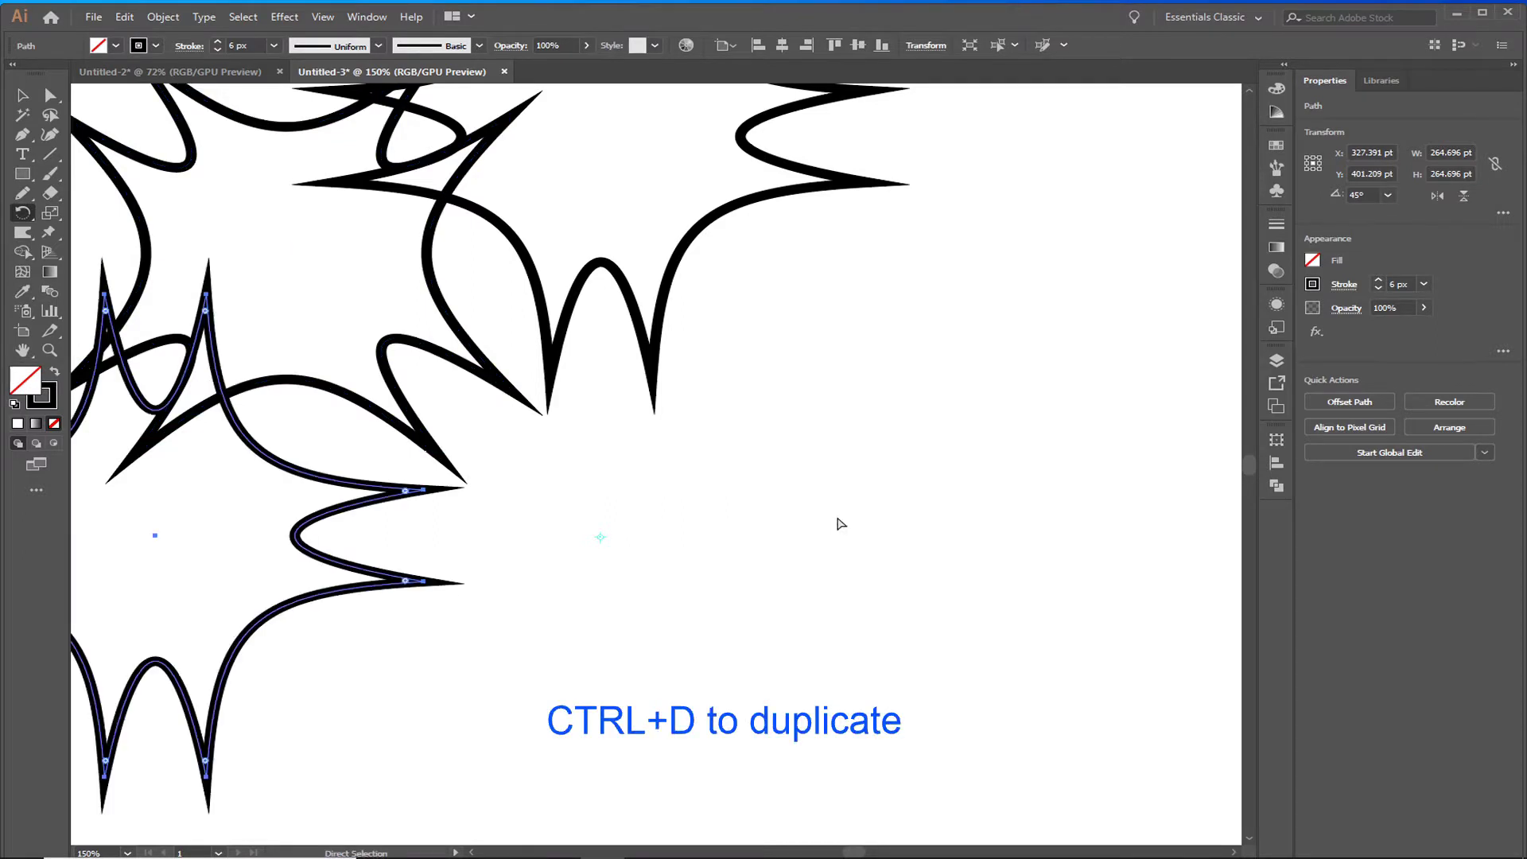
key("ctrl+d")
key("ctrl+d")
key("ctrl+d")
key("ctrl+d")
key("ctrl+d")
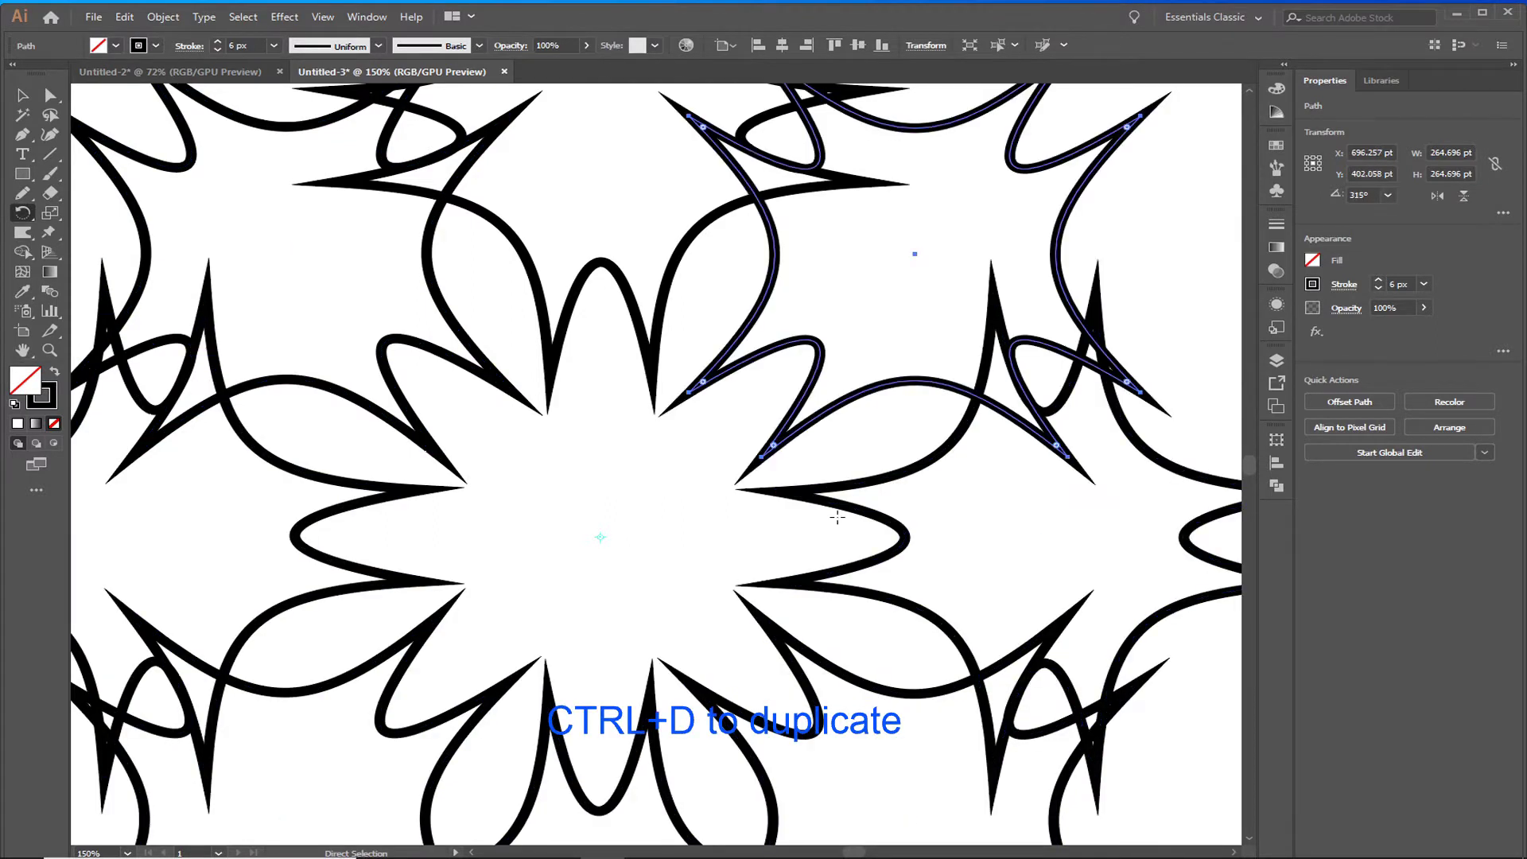
scroll(838, 517, "down", 3)
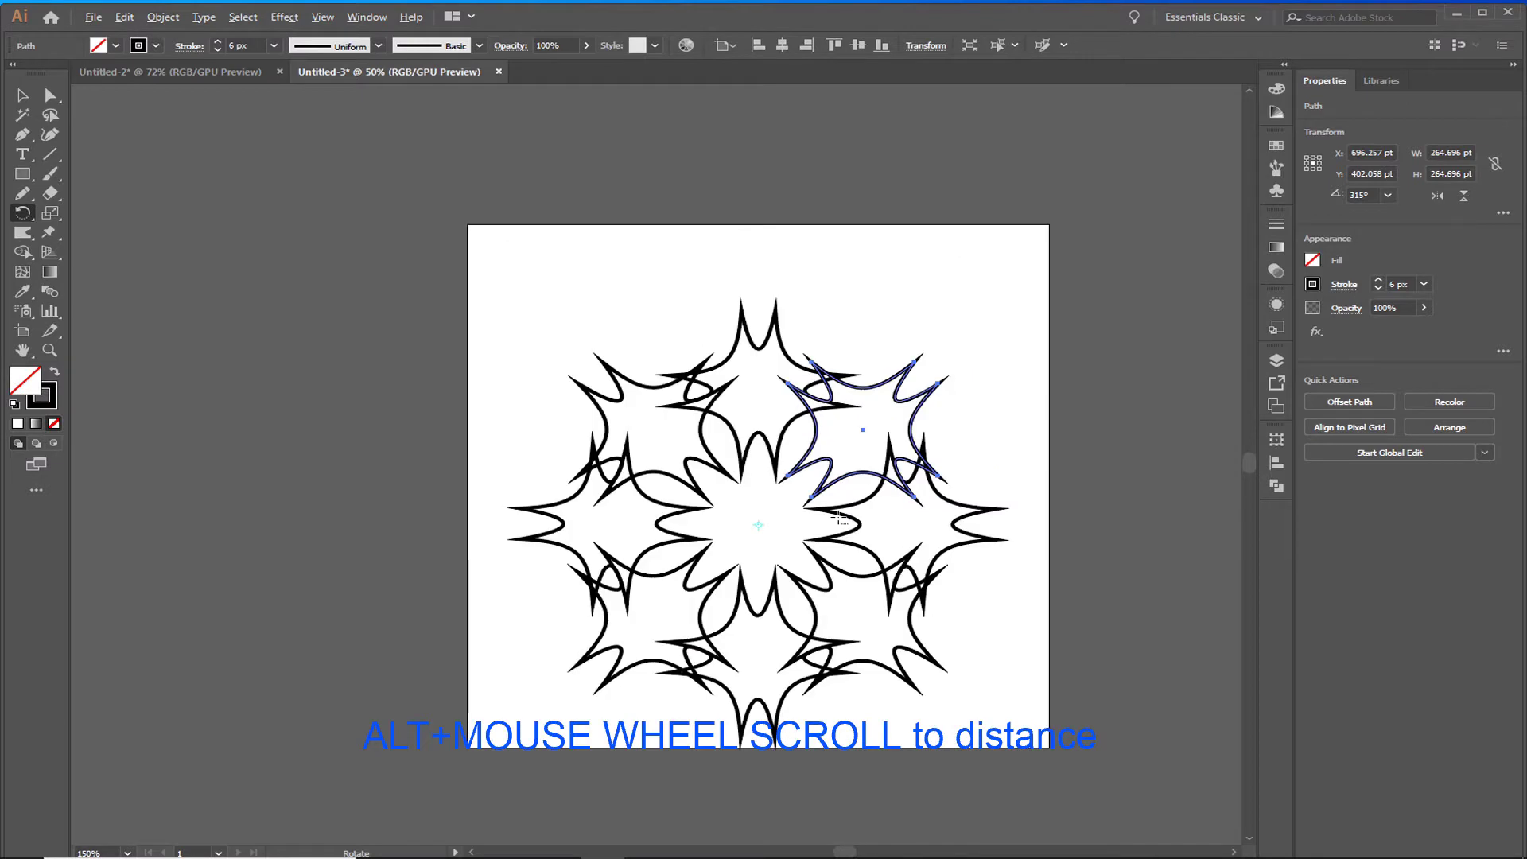
Select all eight stars and raise their stroke weight to 9 px.
left_click(22, 96)
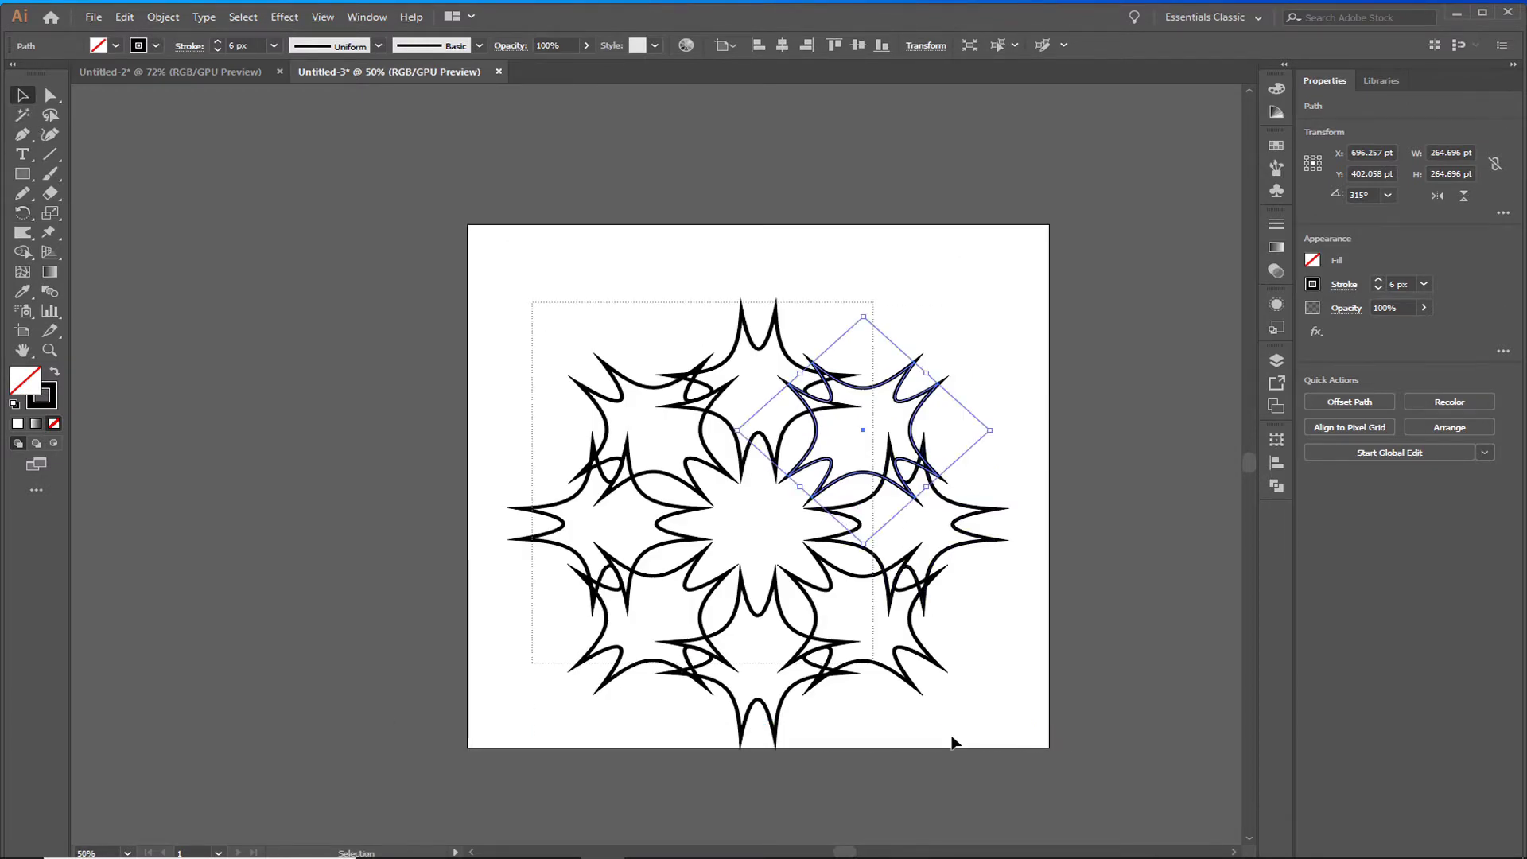
left_click_drag(527, 302, 966, 751)
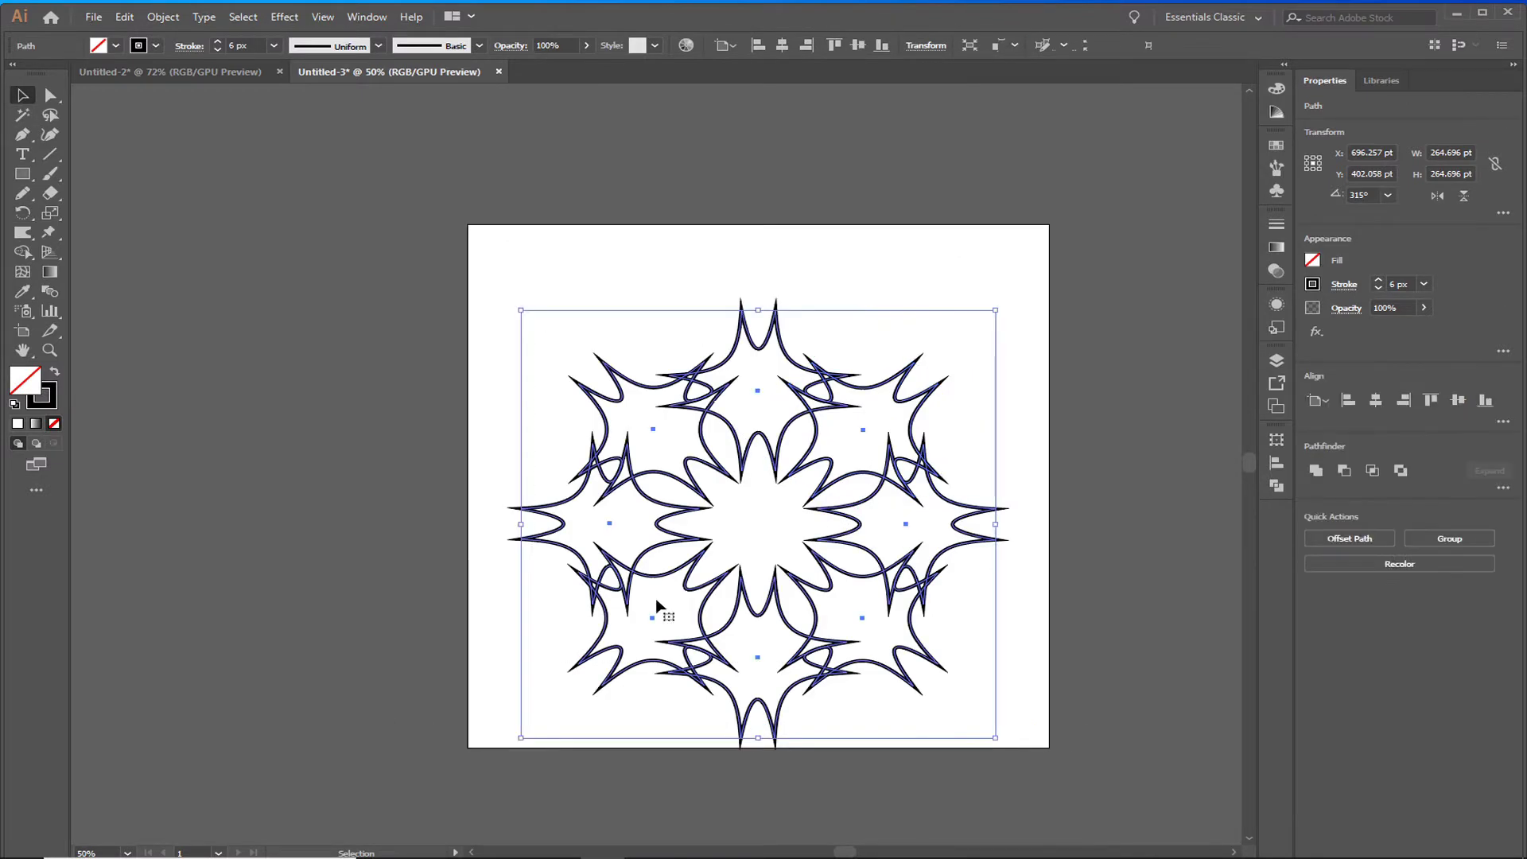
left_click(219, 42)
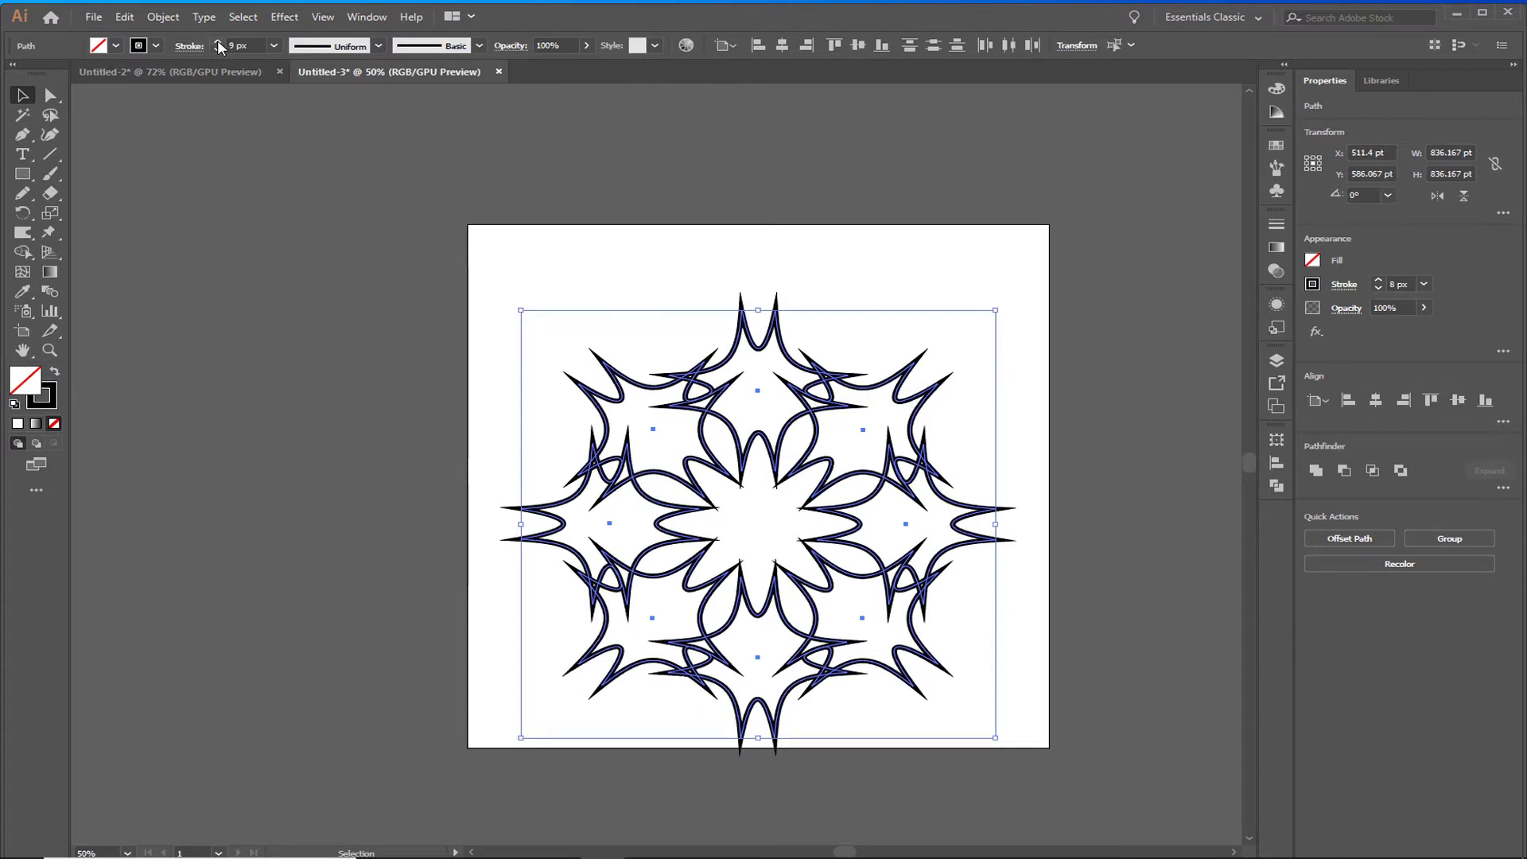
Set the stroke to 8 px and expand fill and stroke into filled shapes.
left_click(218, 47)
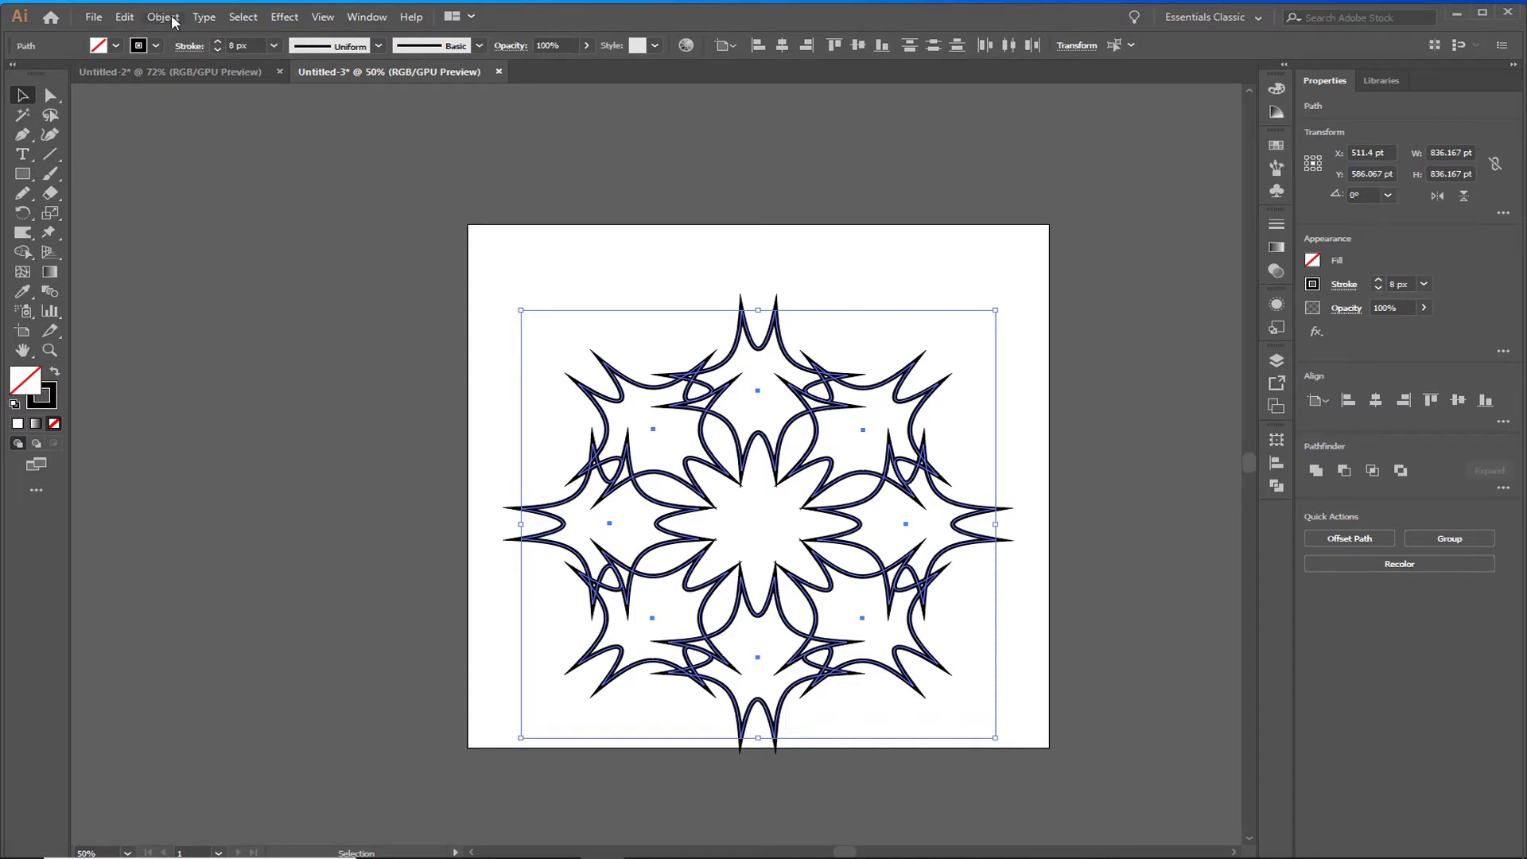
left_click(172, 17)
left_click(212, 192)
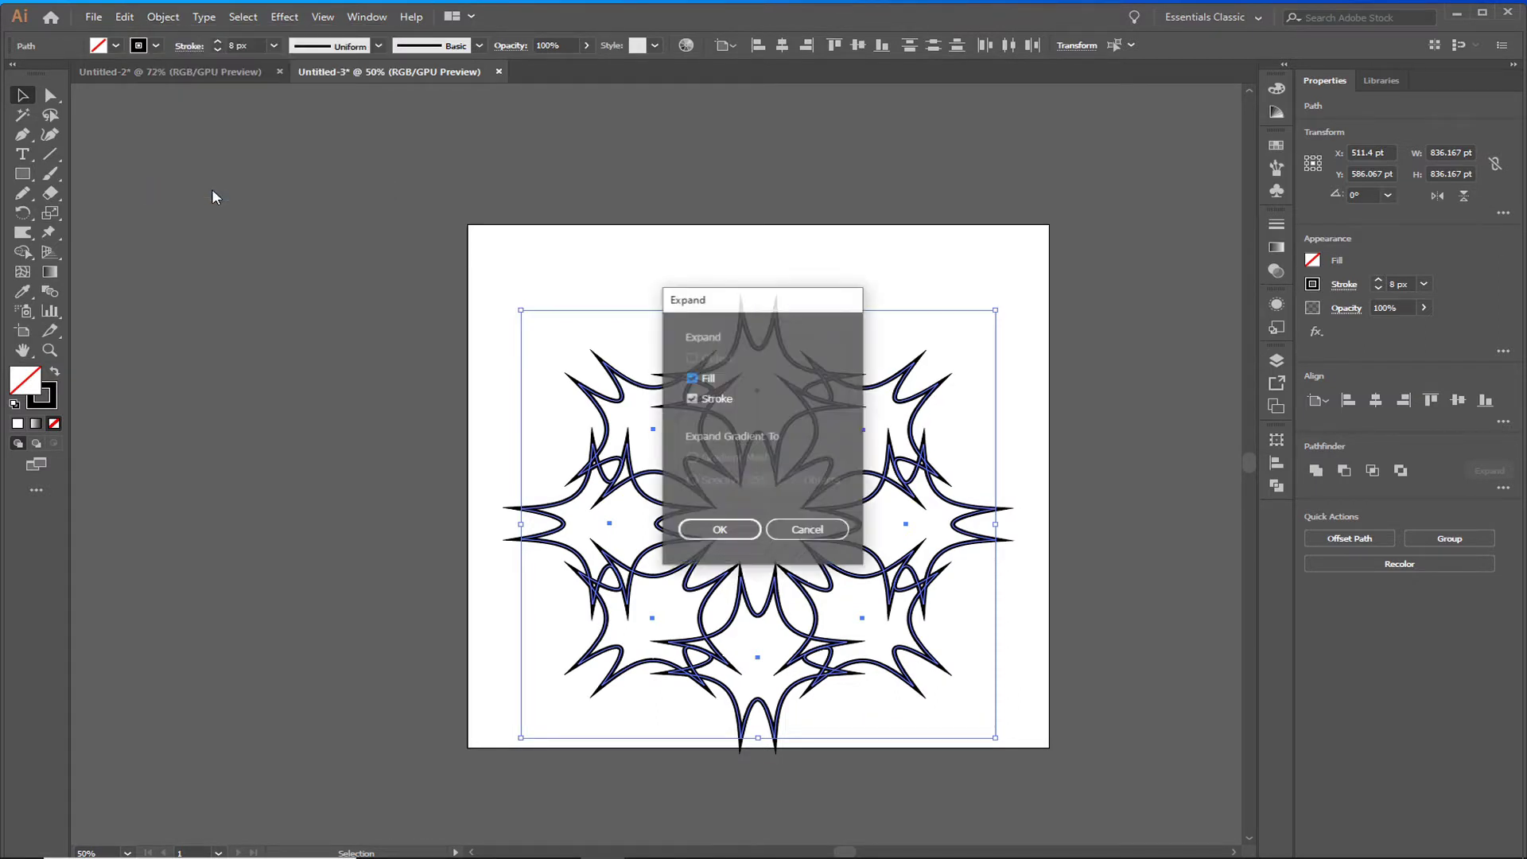
left_click(728, 529)
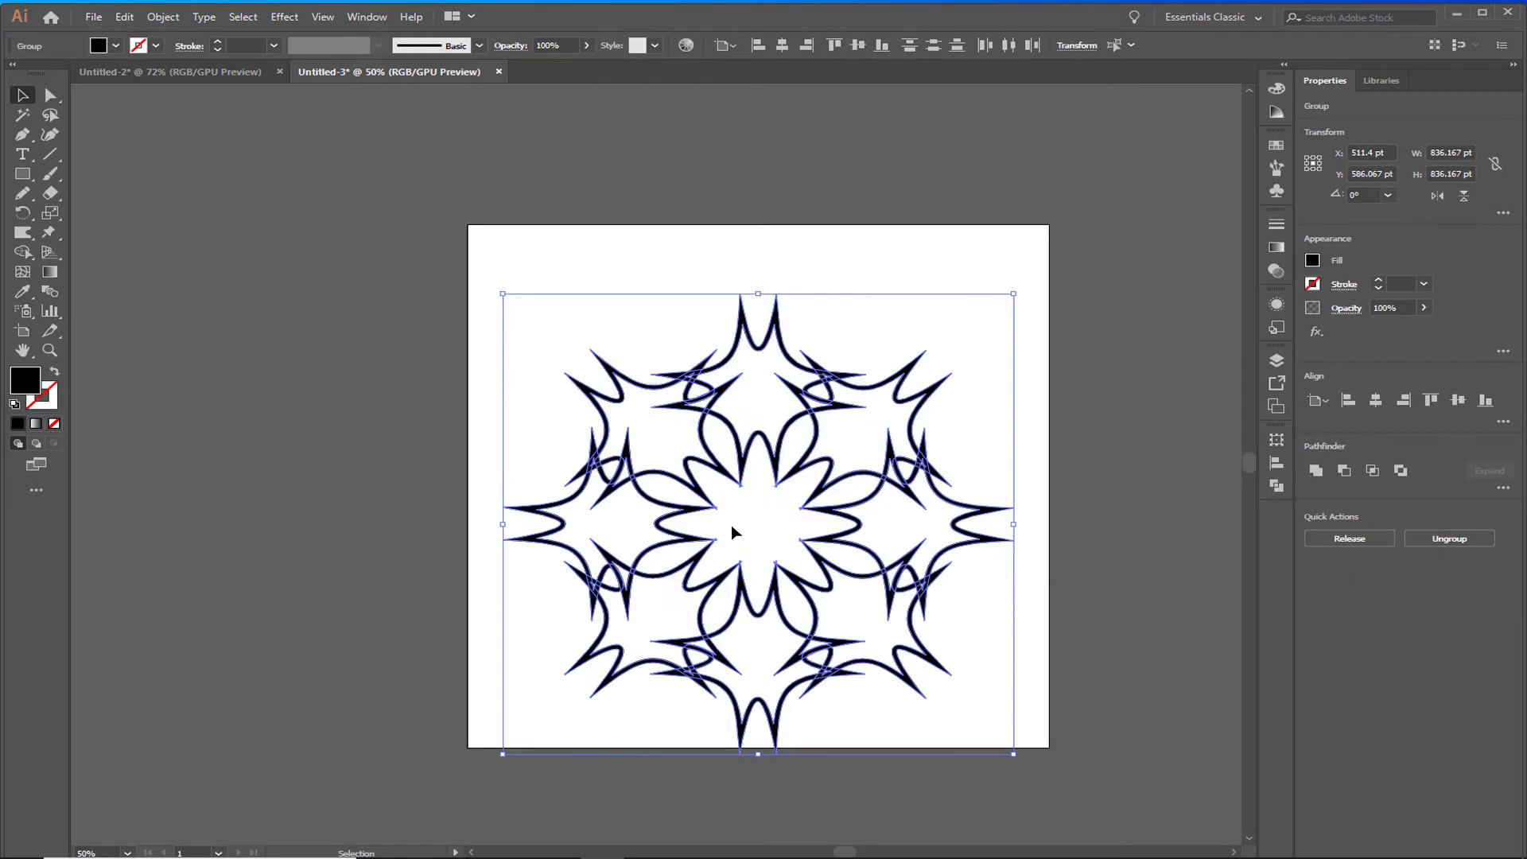
Unite all ornament shapes into one compound shape with Pathfinder.
left_click(362, 17)
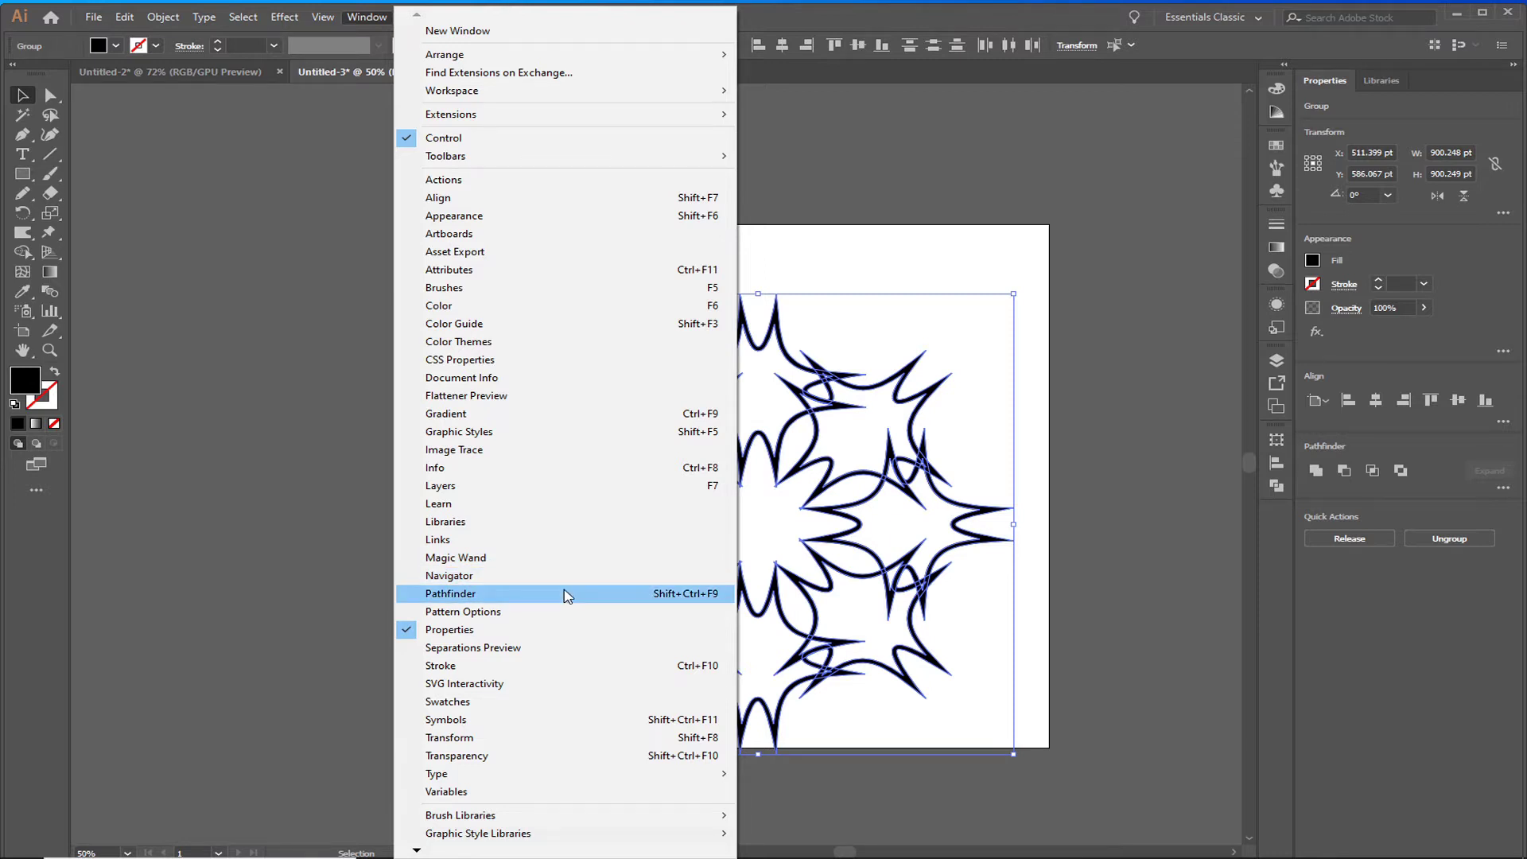
left_click(567, 595)
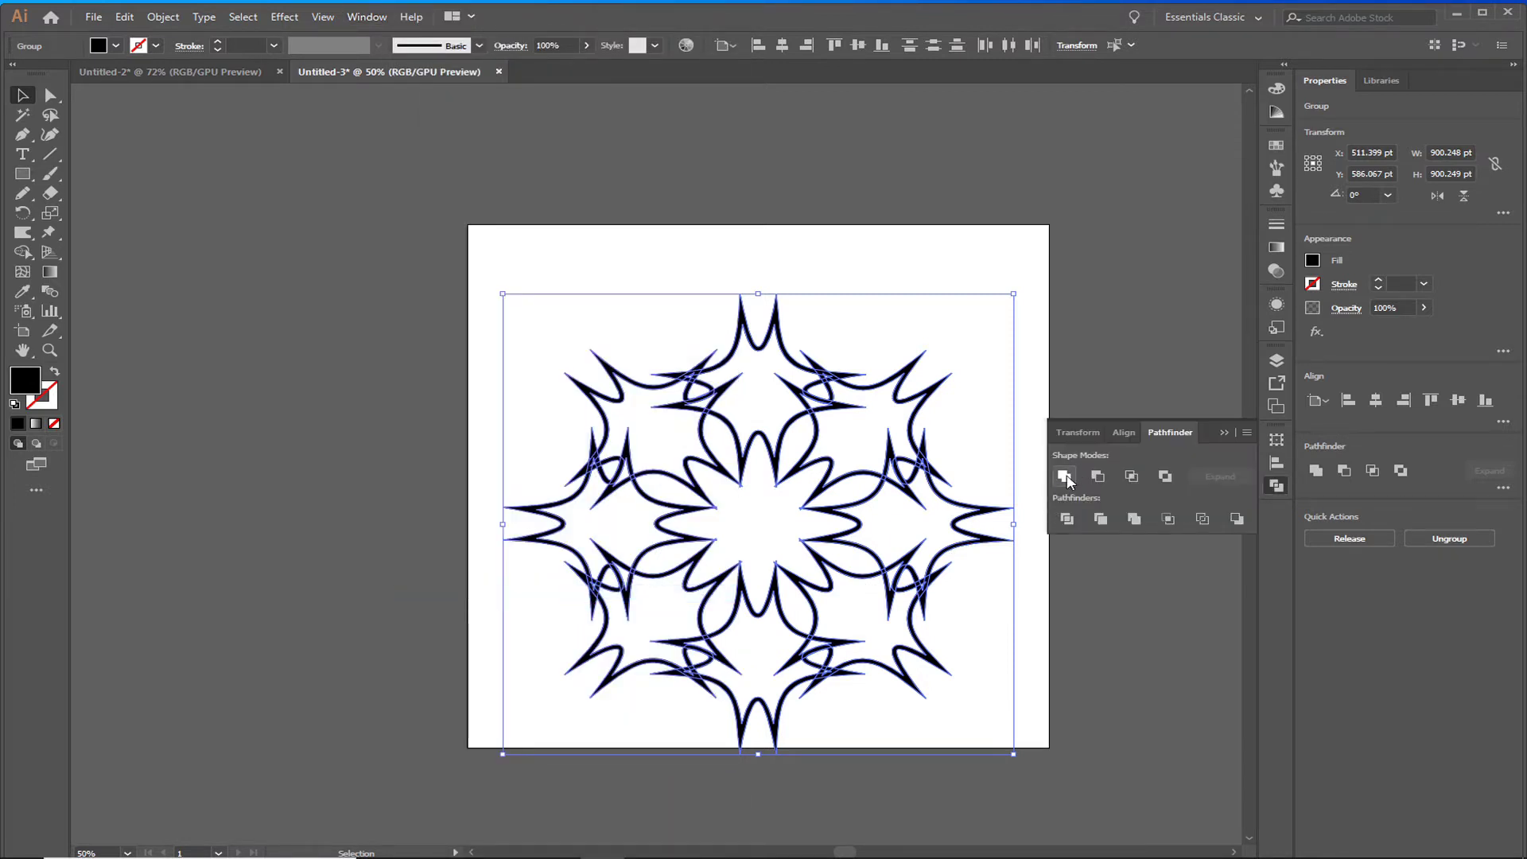
left_click(1064, 476)
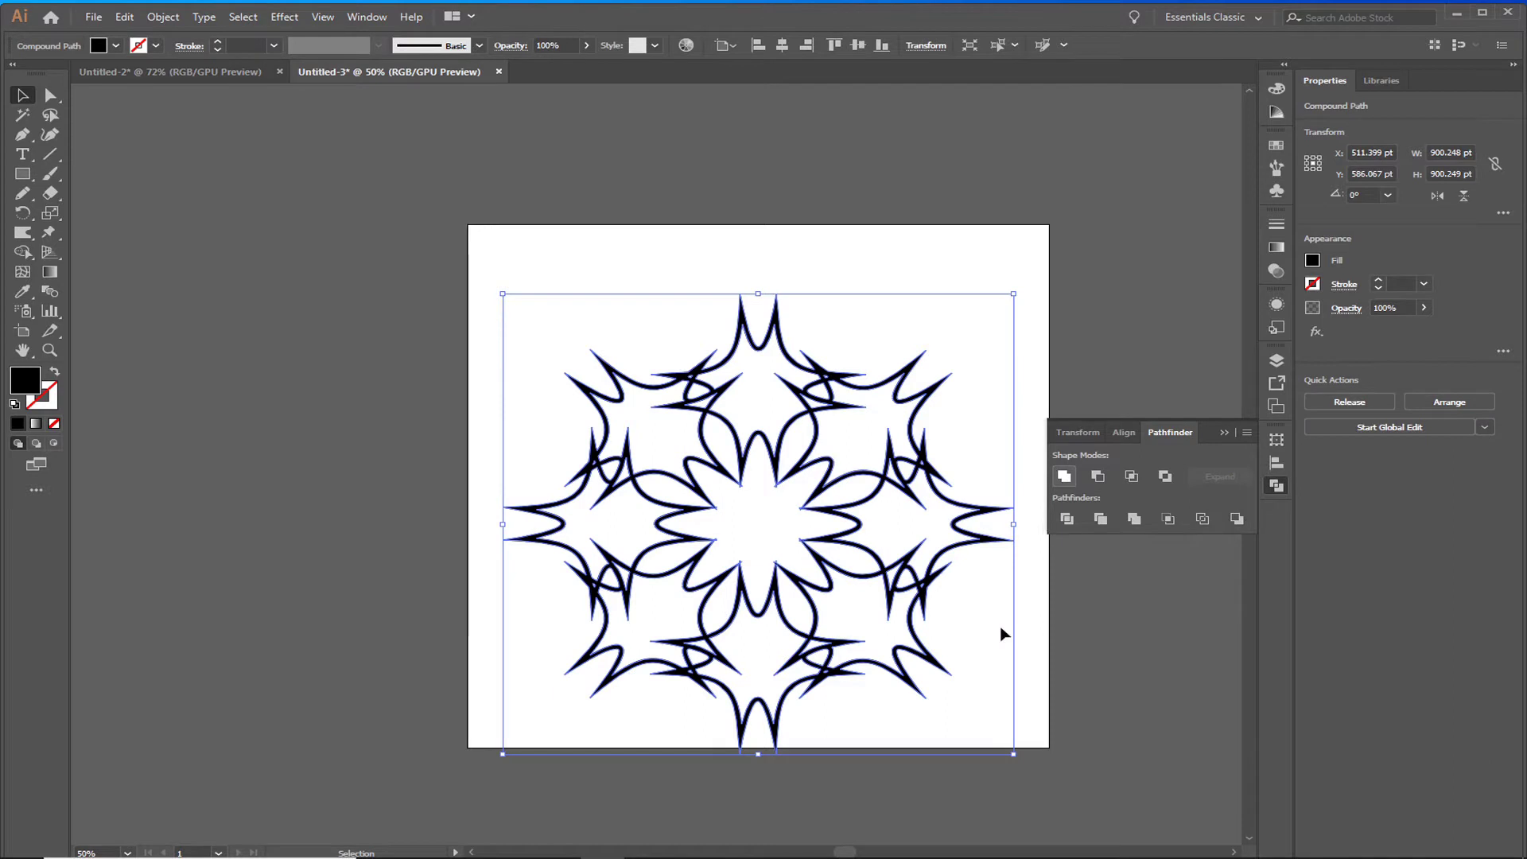
Scale the ornament to about 553 pt and centre it at X 512, Y 512 pt.
left_click_drag(1014, 752, 915, 664)
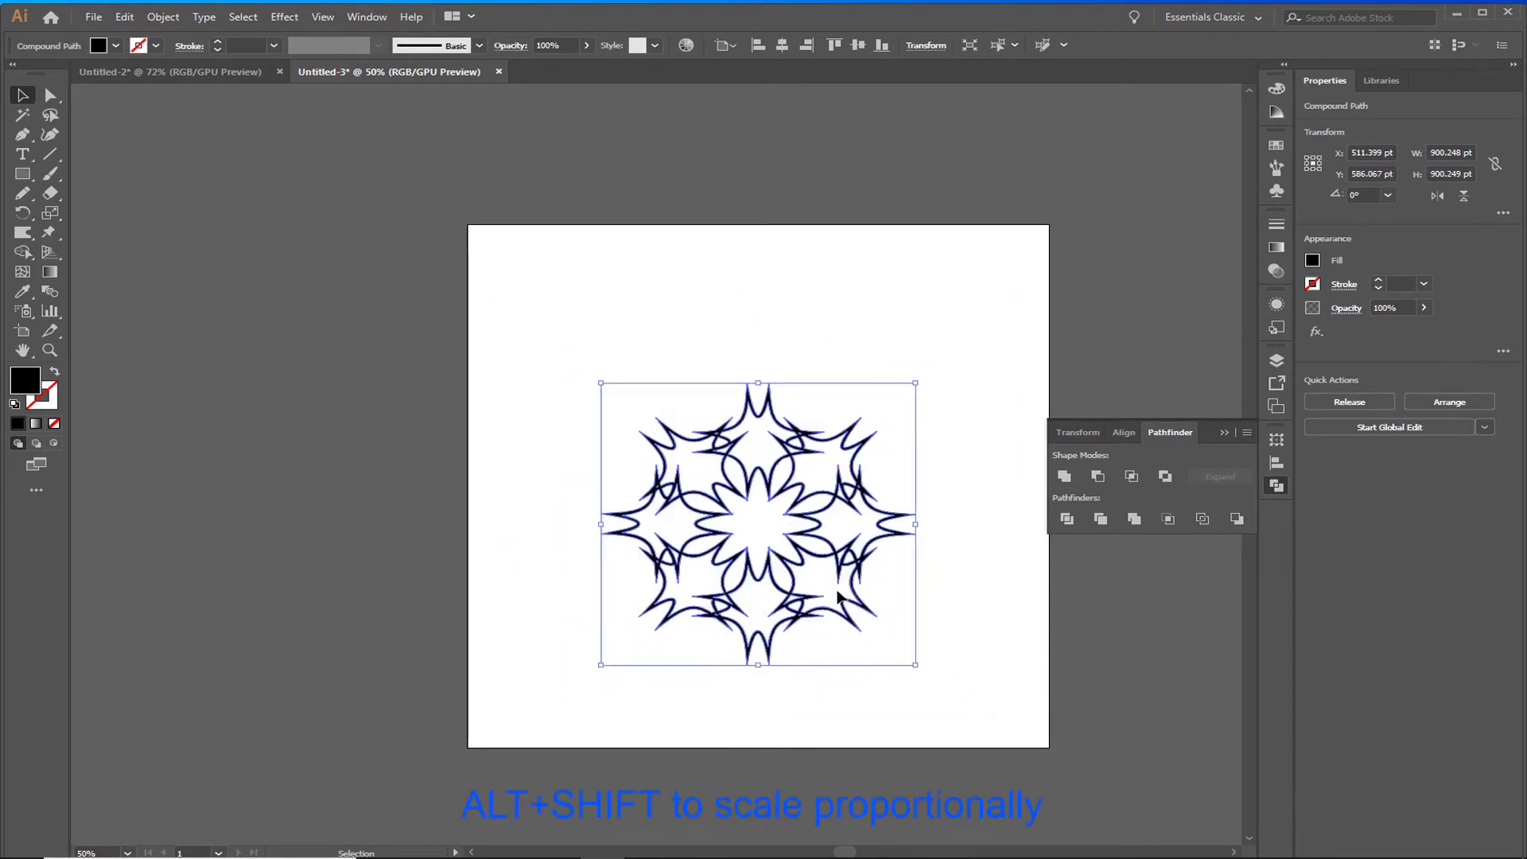
left_click(781, 45)
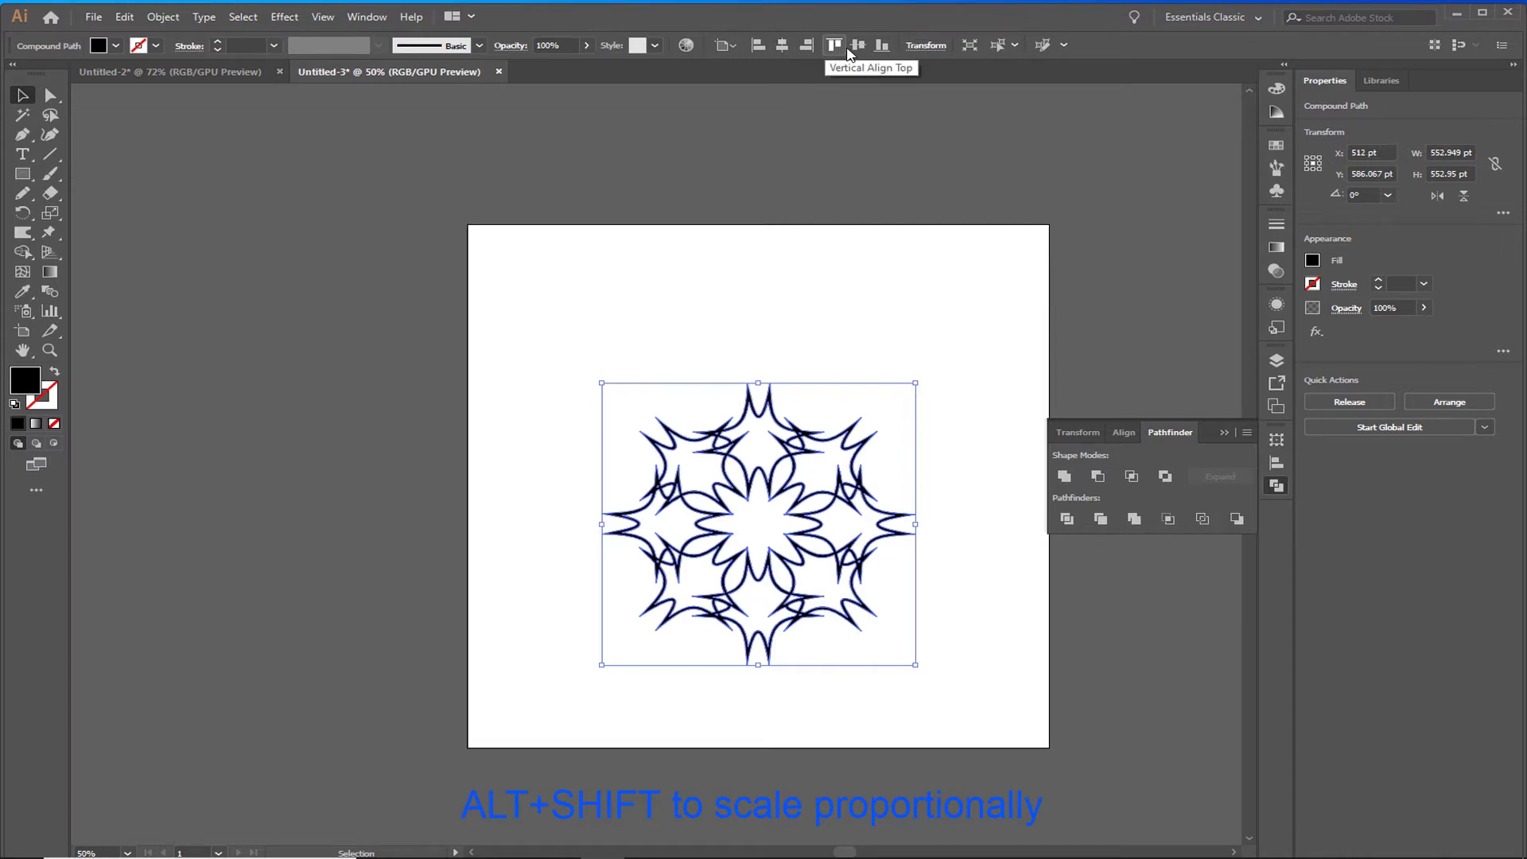
left_click(858, 46)
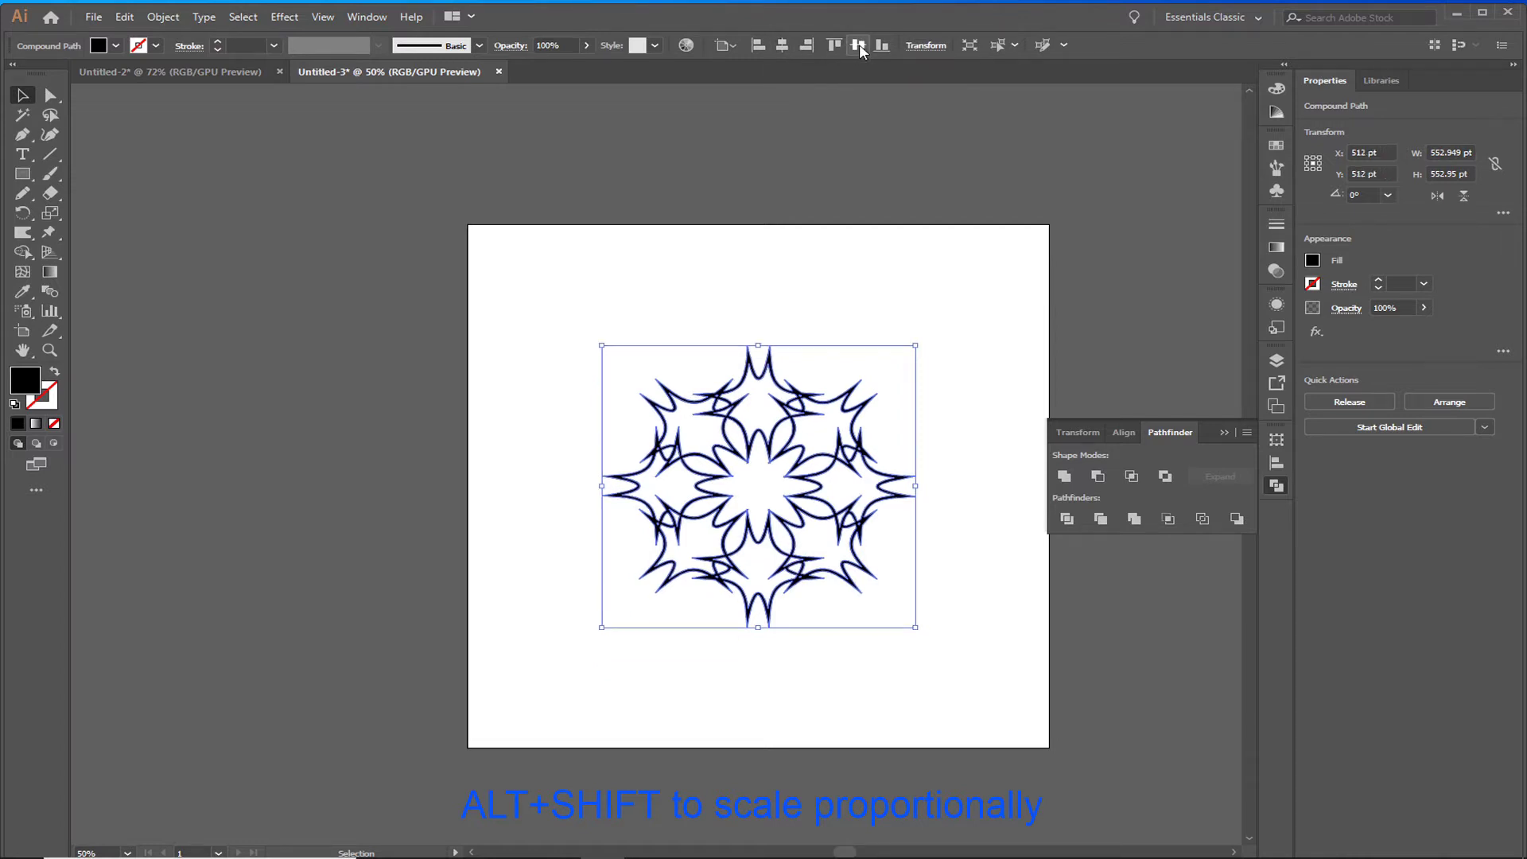
left_click(1224, 431)
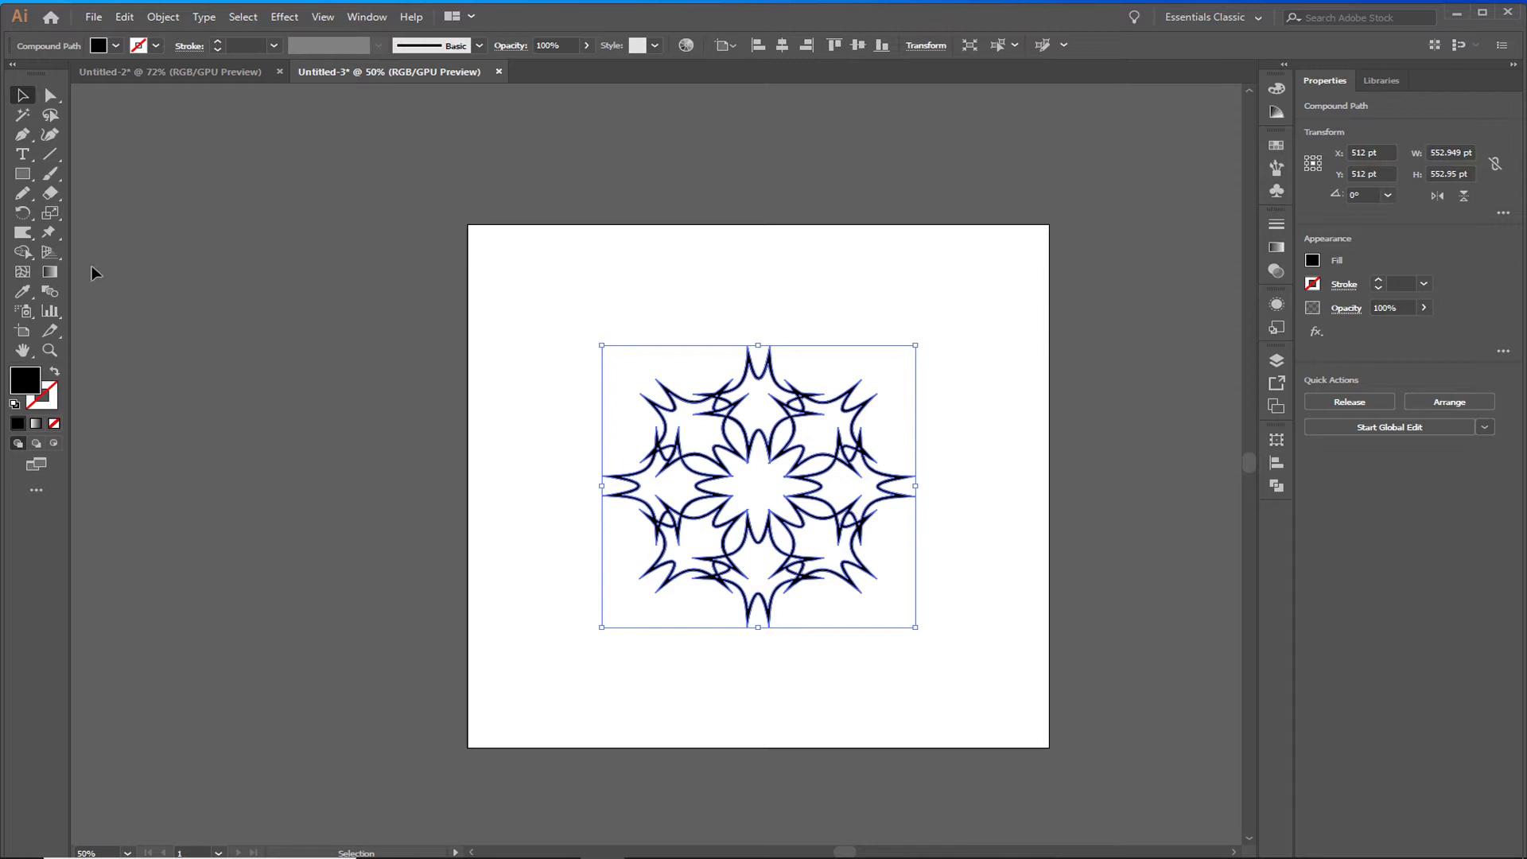
Place placeholder text at the ornament's centre and enlarge it proportionally.
left_click(22, 154)
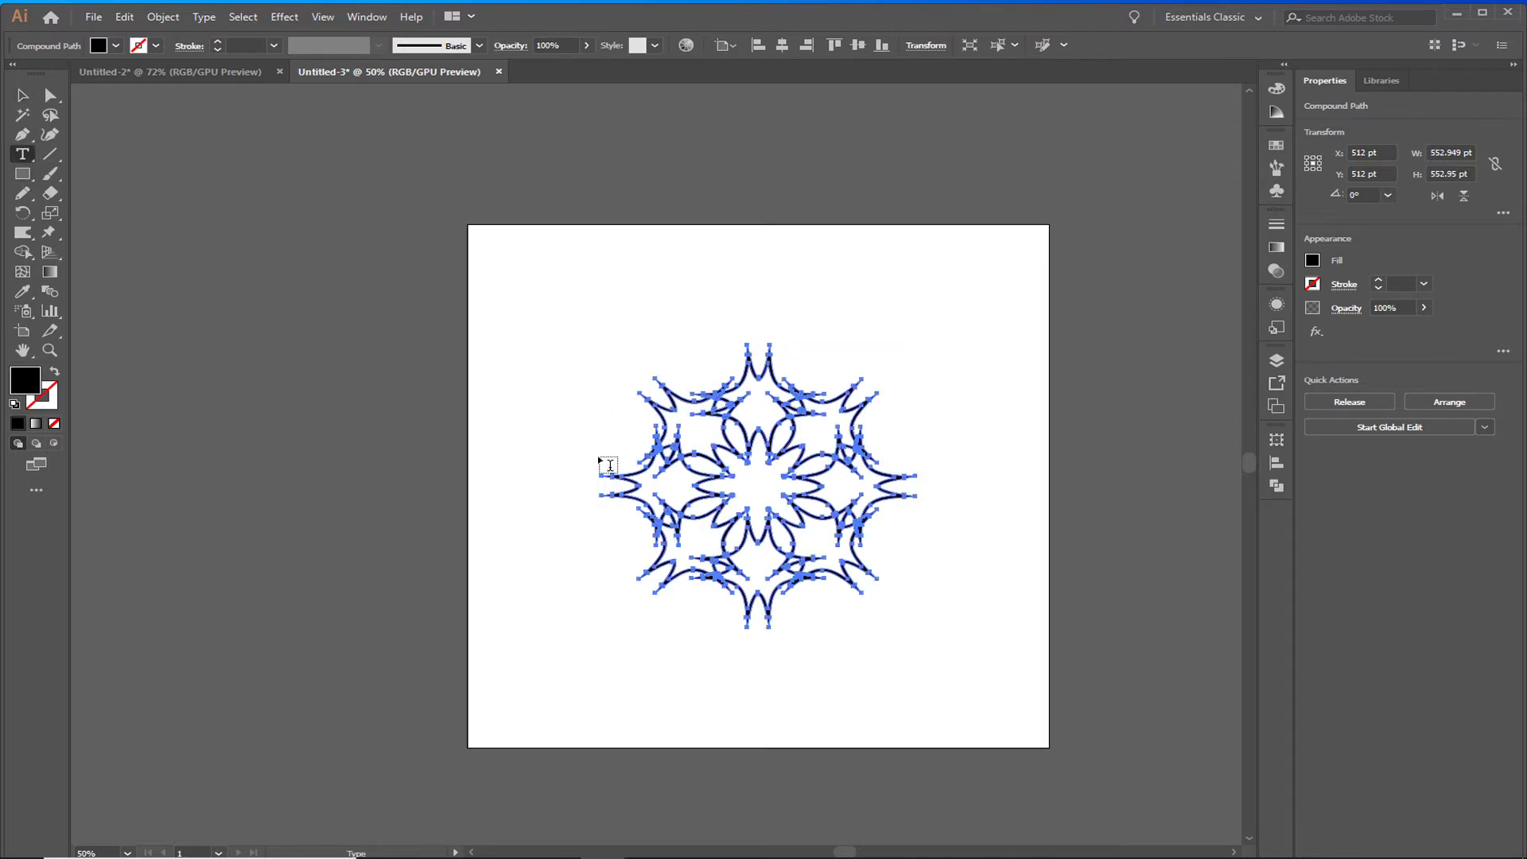
left_click(757, 485)
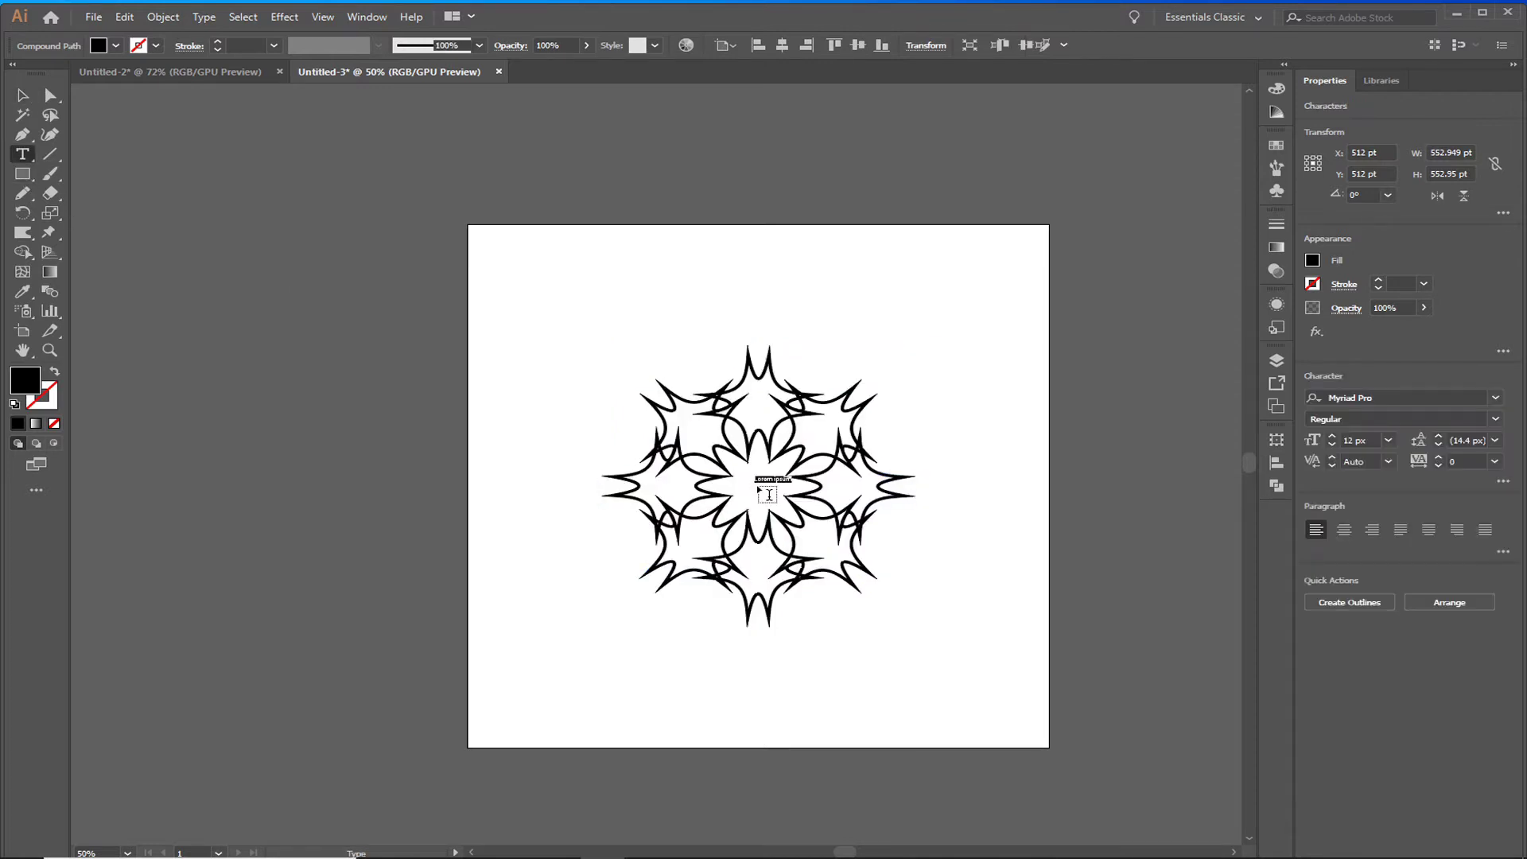
left_click(23, 95)
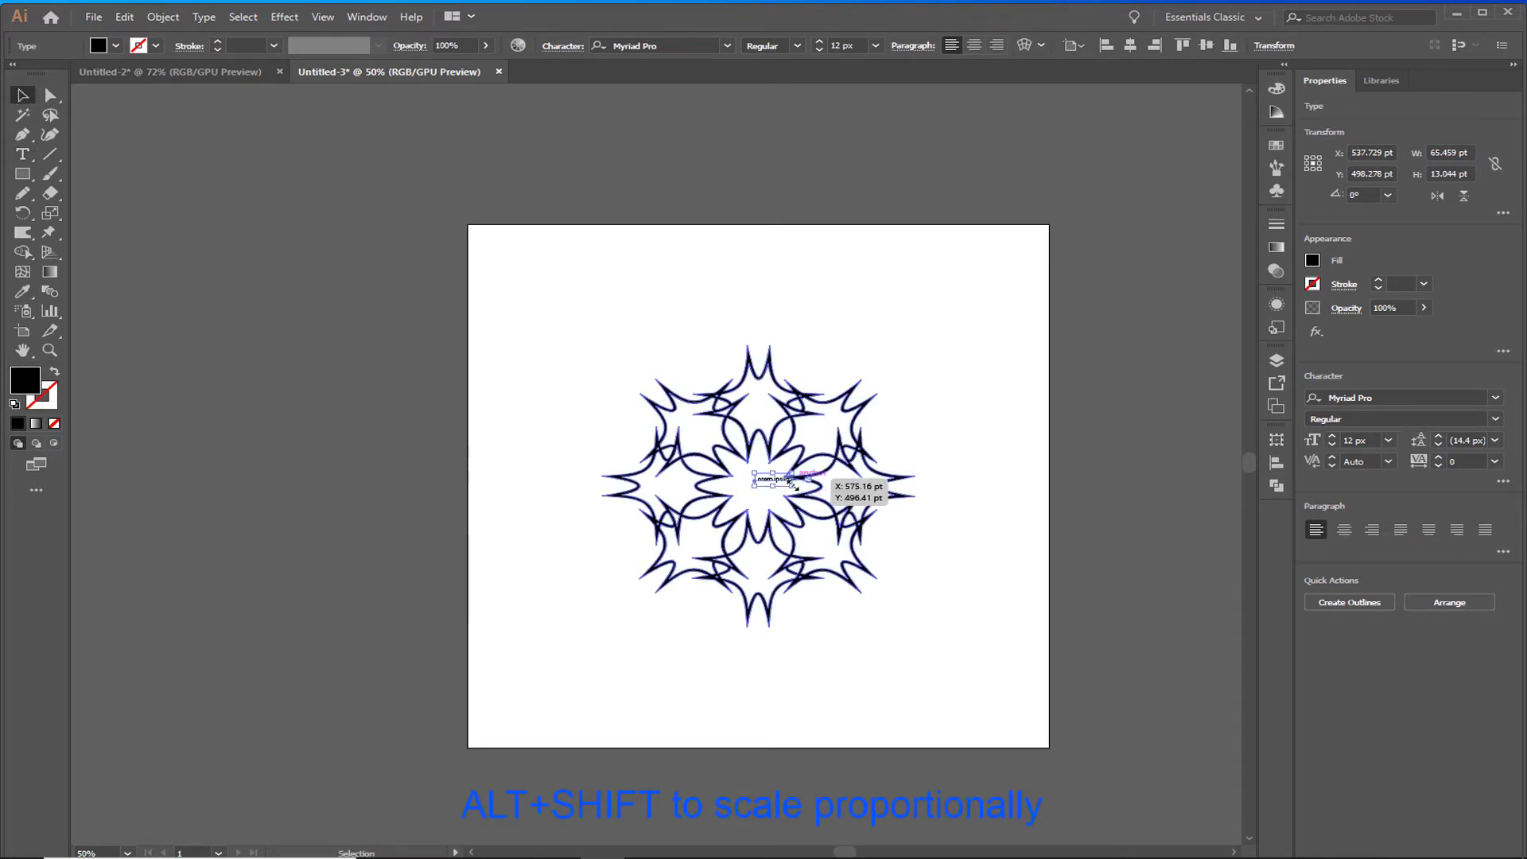
mouse_move(792, 482)
left_mouse_down()
mouse_move(899, 560)
mouse_move(919, 509)
left_mouse_up()
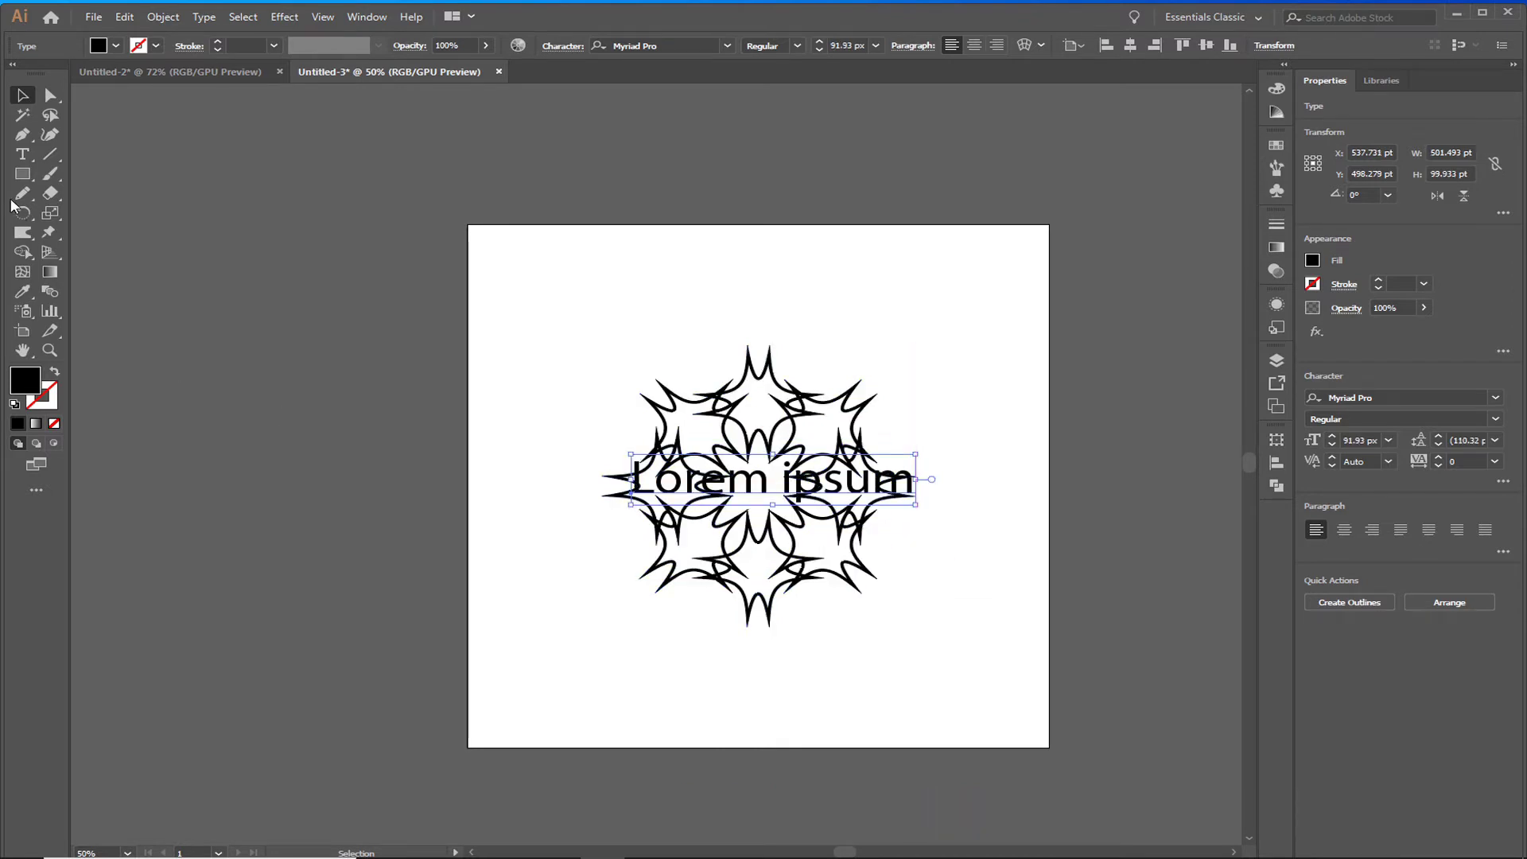
Select all the Lorem ipsum characters for editing.
left_click(22, 154)
left_click(634, 478)
left_click_drag(635, 478, 935, 506)
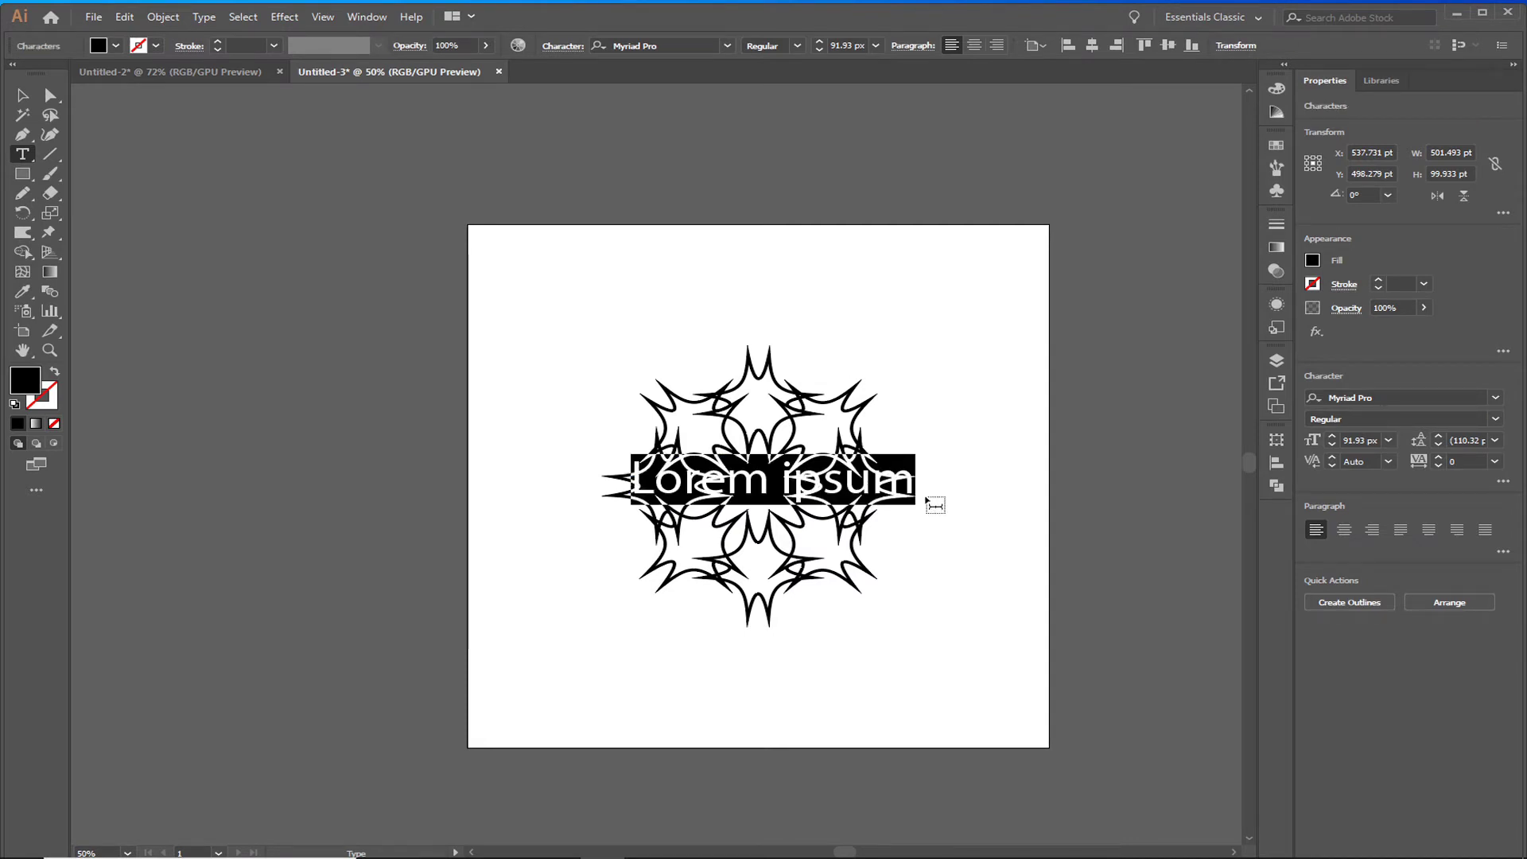
Replace the text with the letter A set in Cinzel Decorative Black.
type("A")
key("ctrl+a")
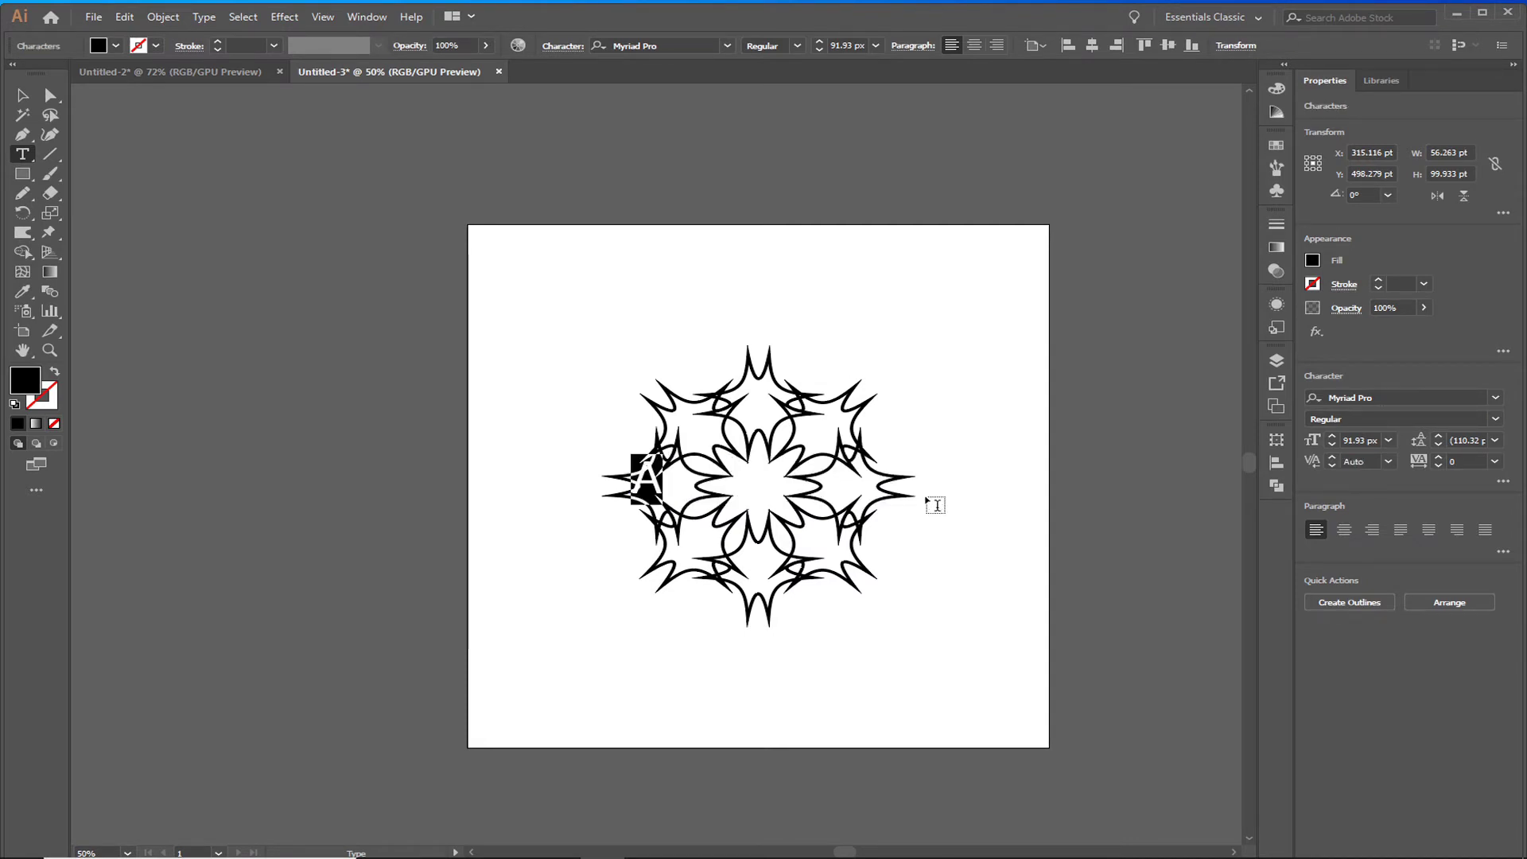
left_click(674, 45)
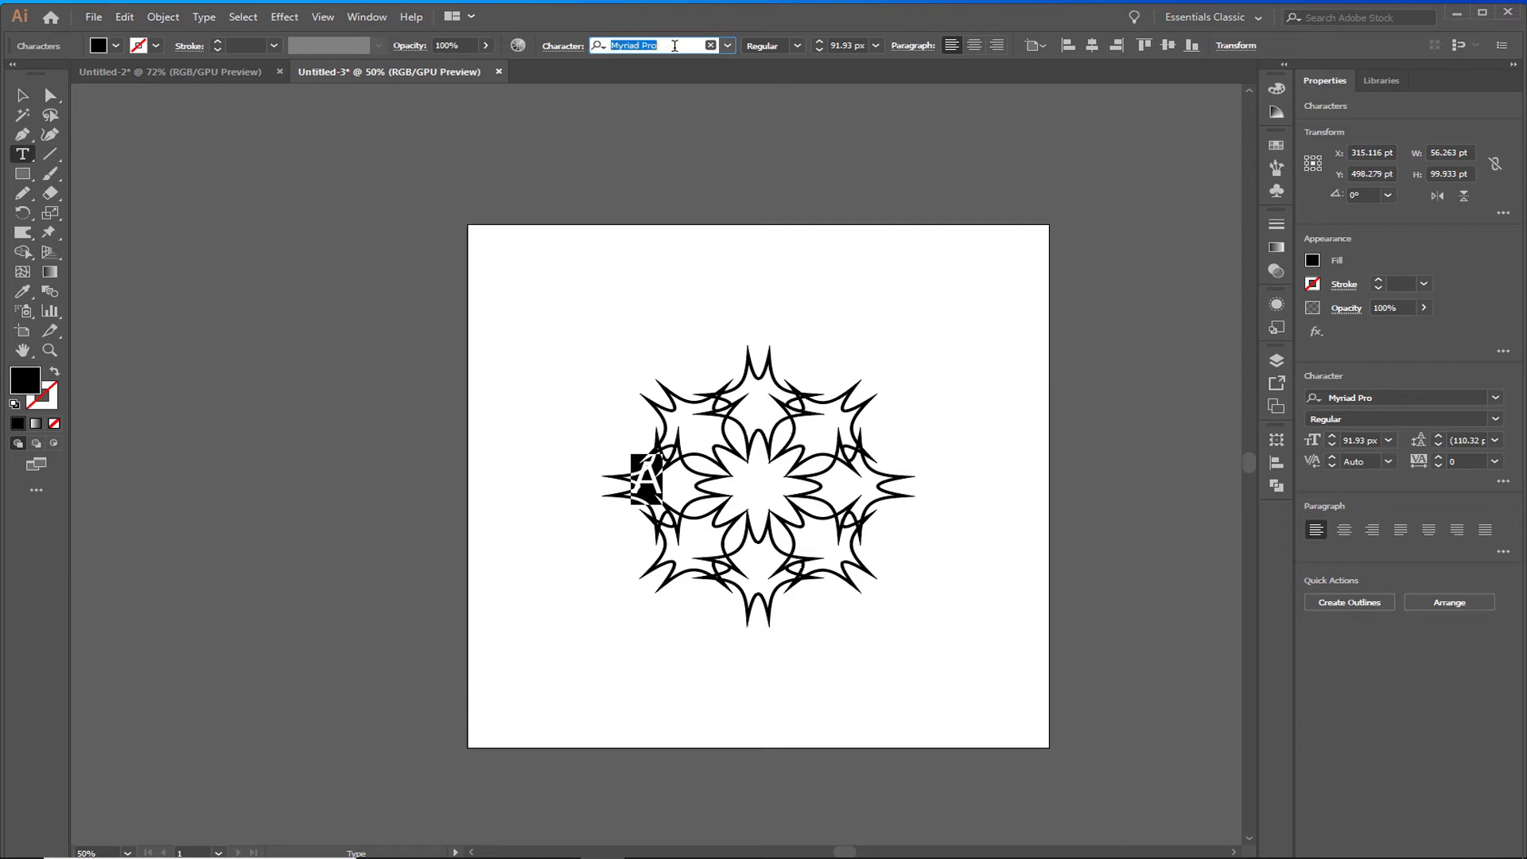
type("c")
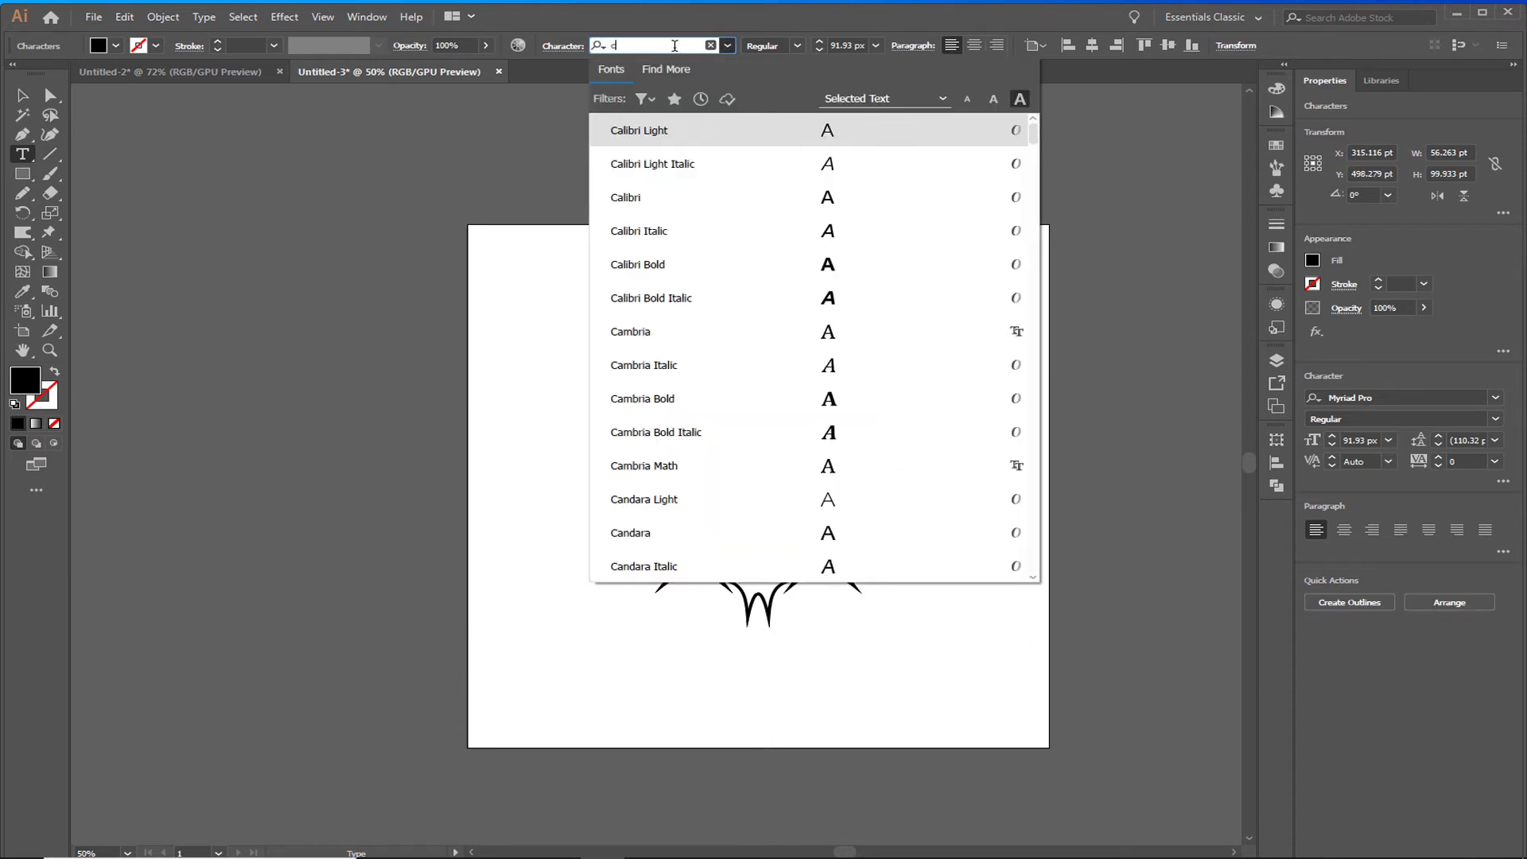
type("inzel")
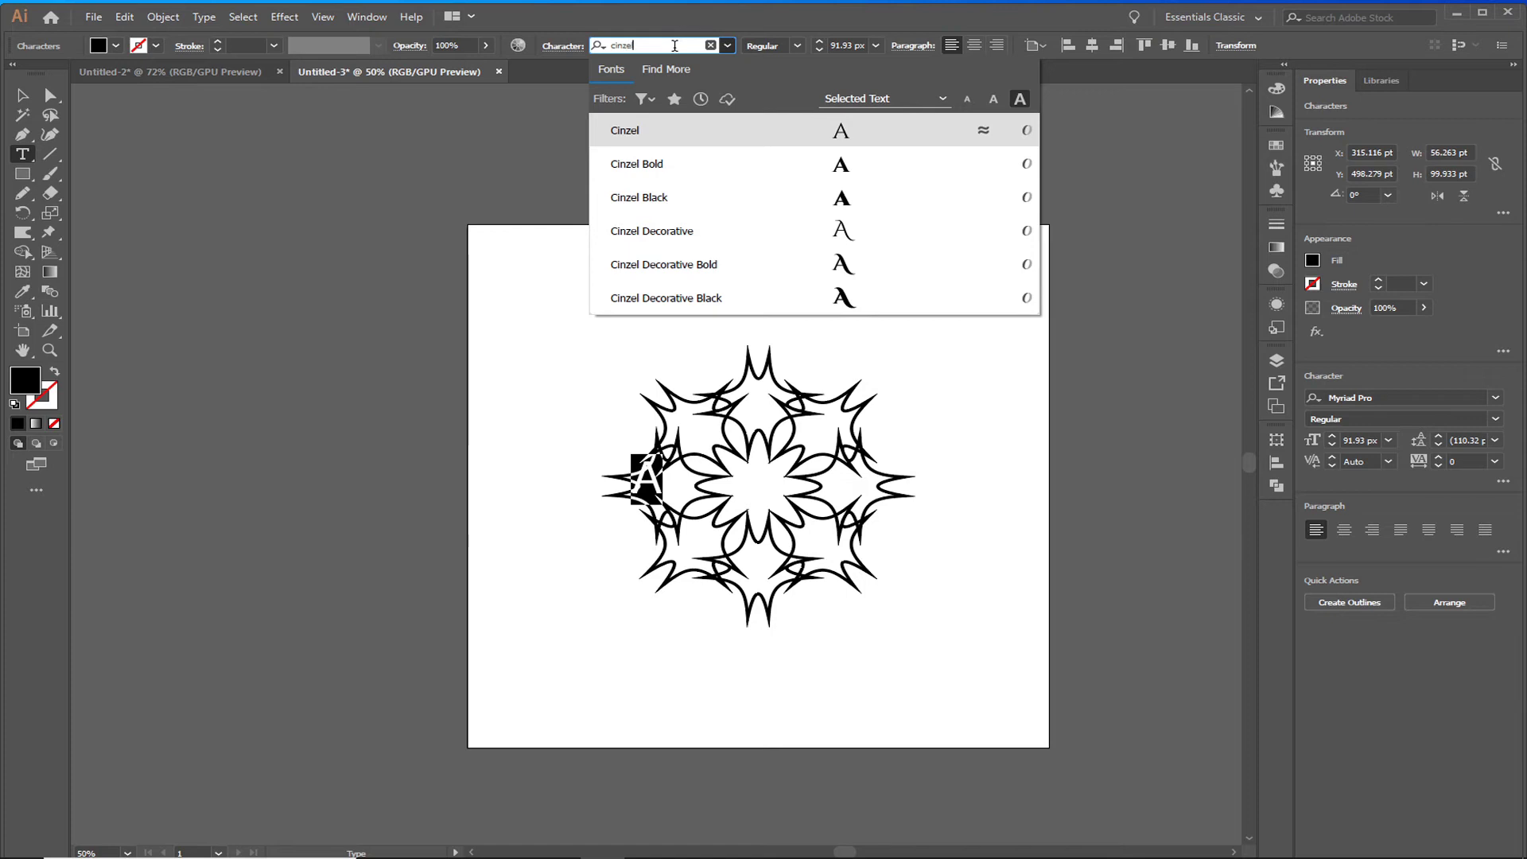
key("Down")
key("Down")
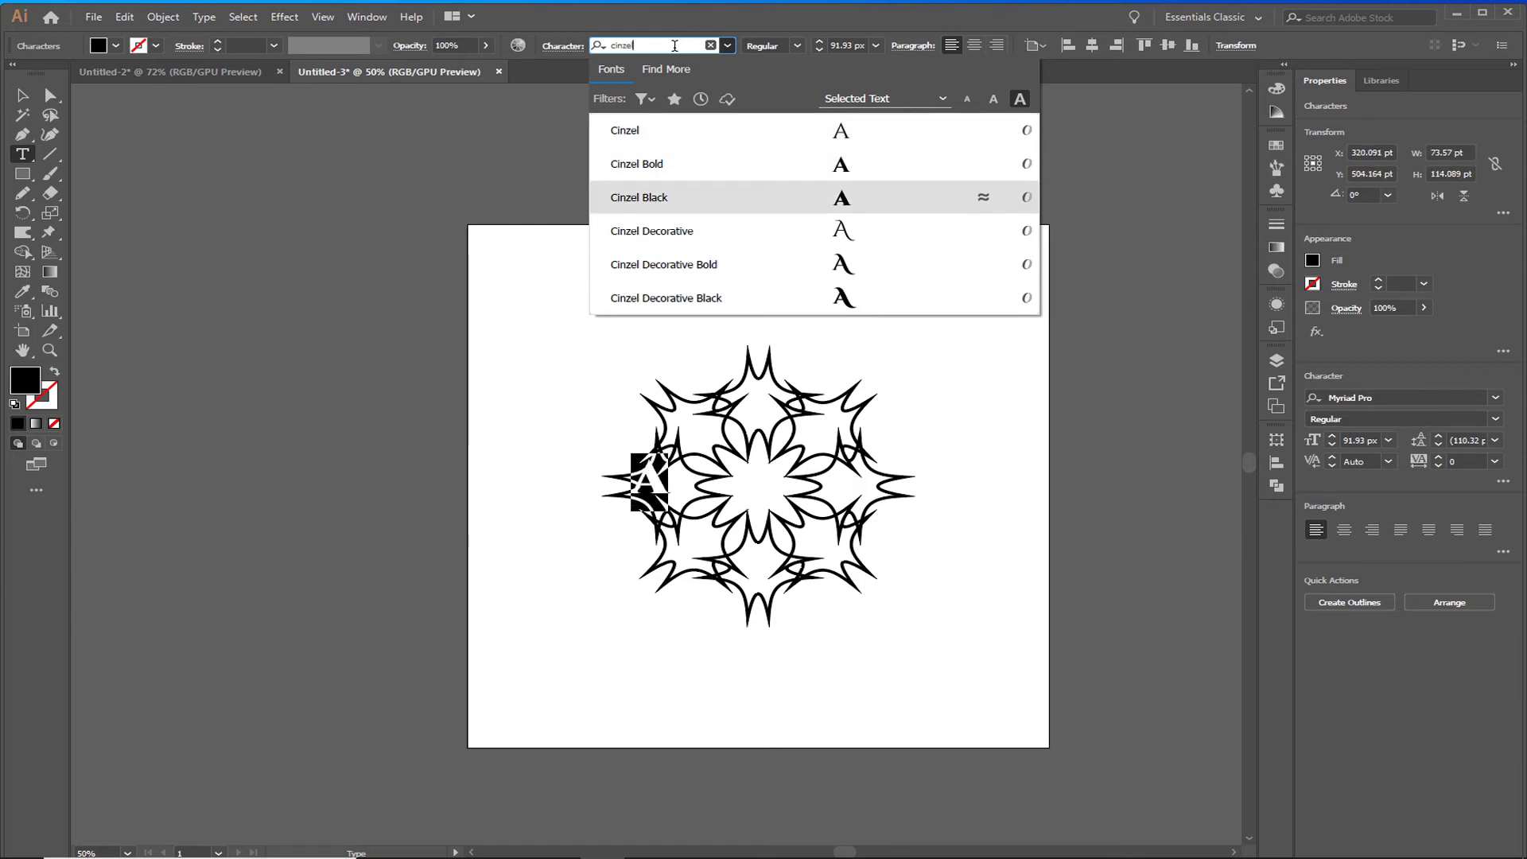
key("Down")
key("Down")
key("Down")
key("Return")
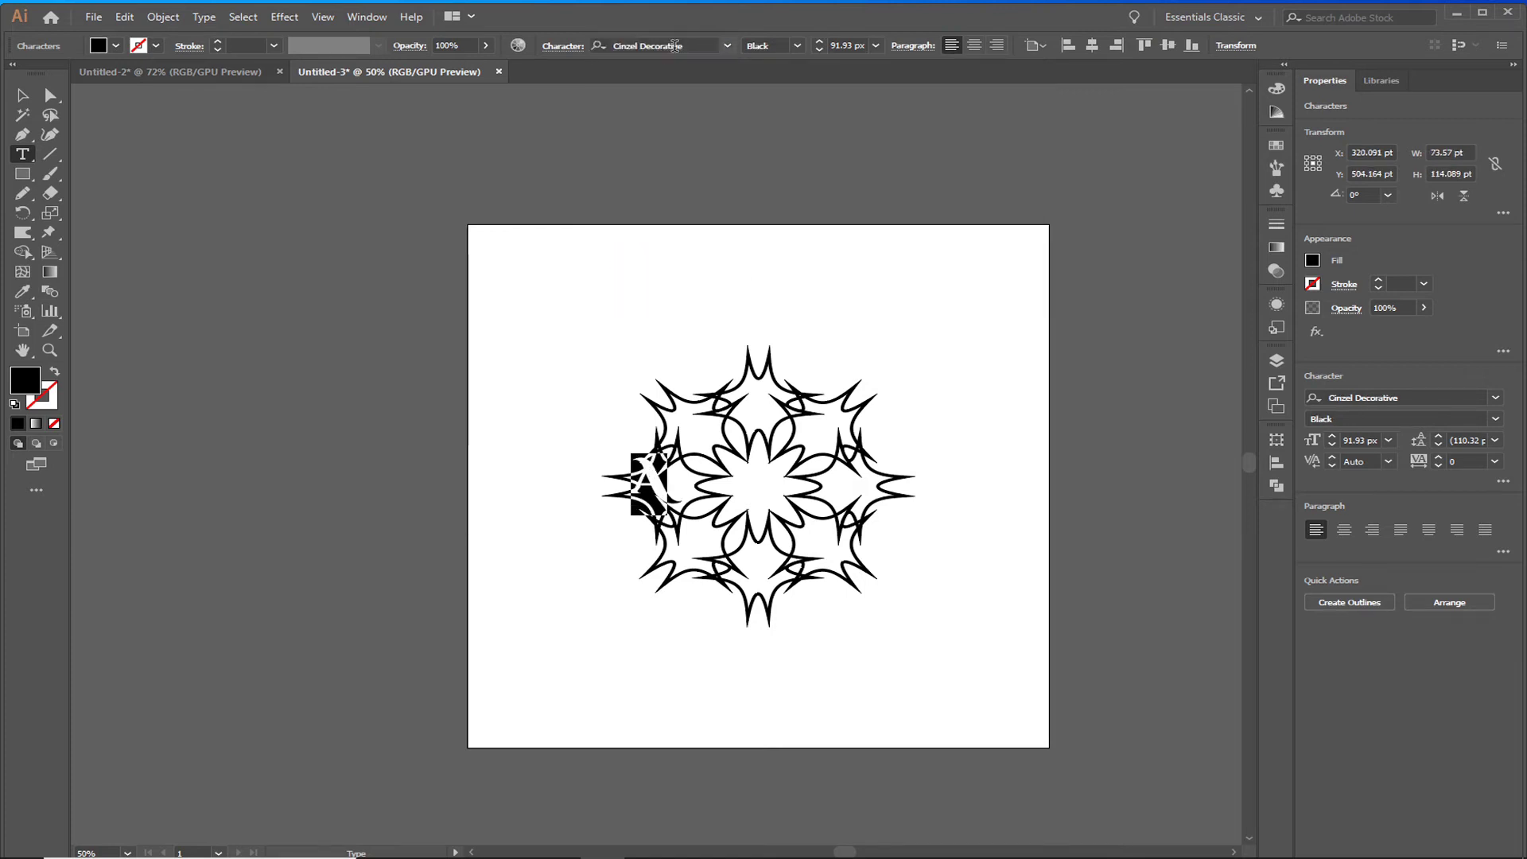
left_click(163, 16)
key("Escape")
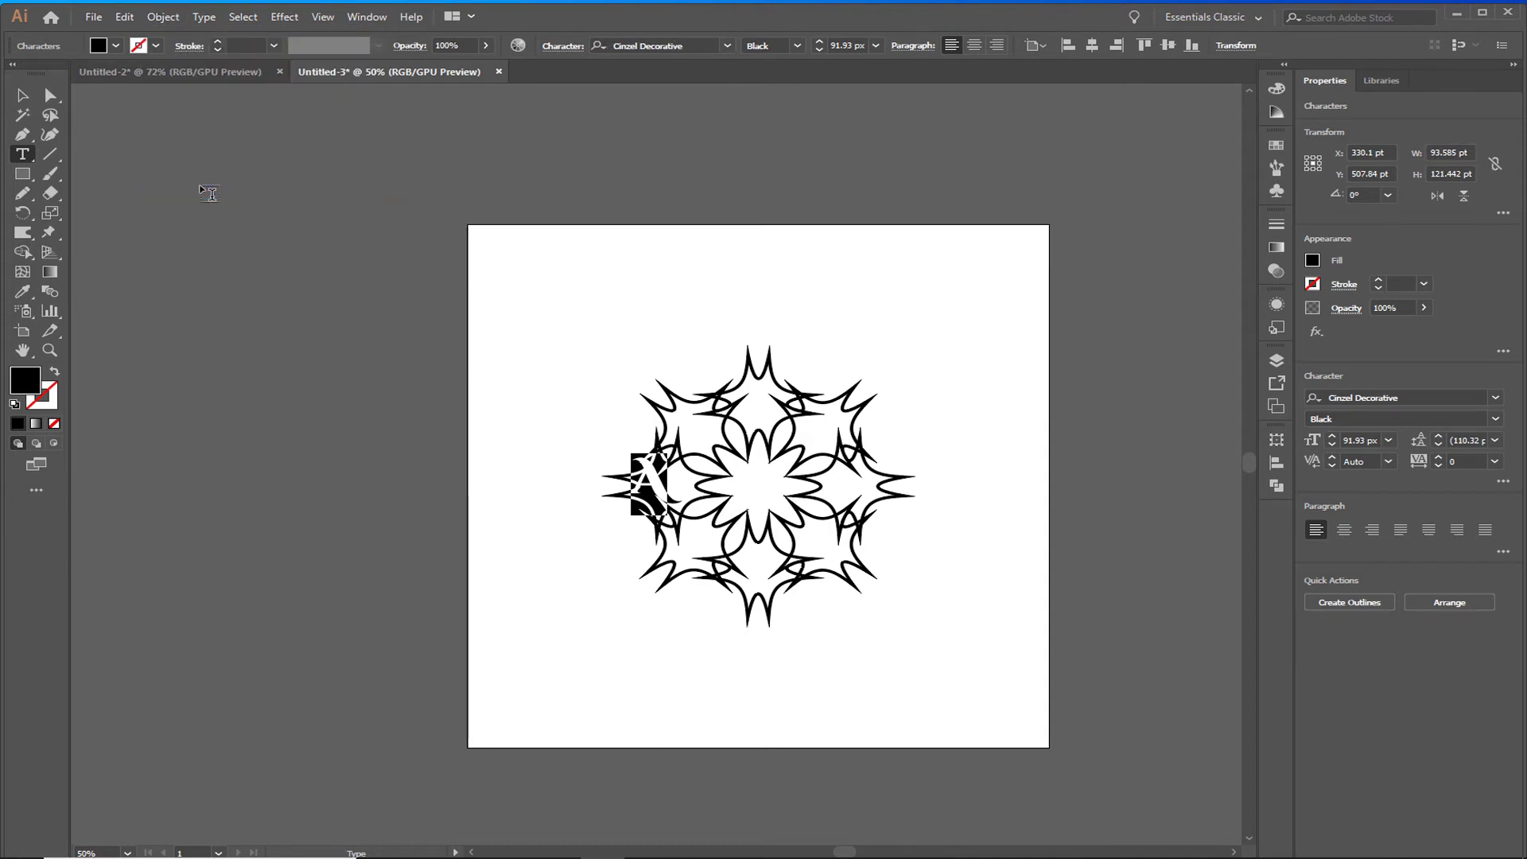
Drag the letter A into the centre of the spiky ornament.
left_click(24, 94)
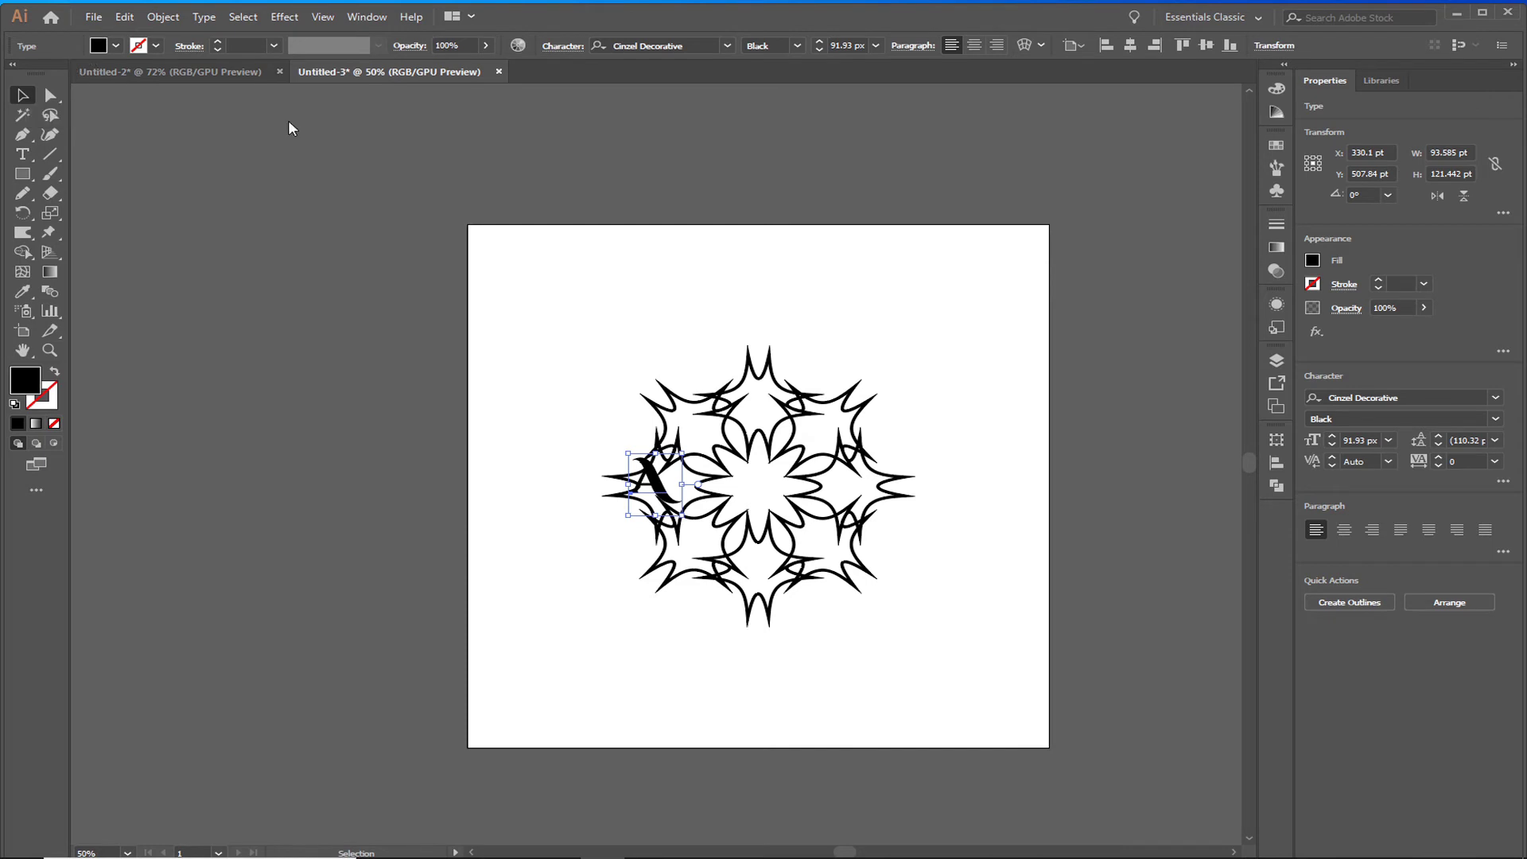
left_click_drag(663, 486, 770, 497)
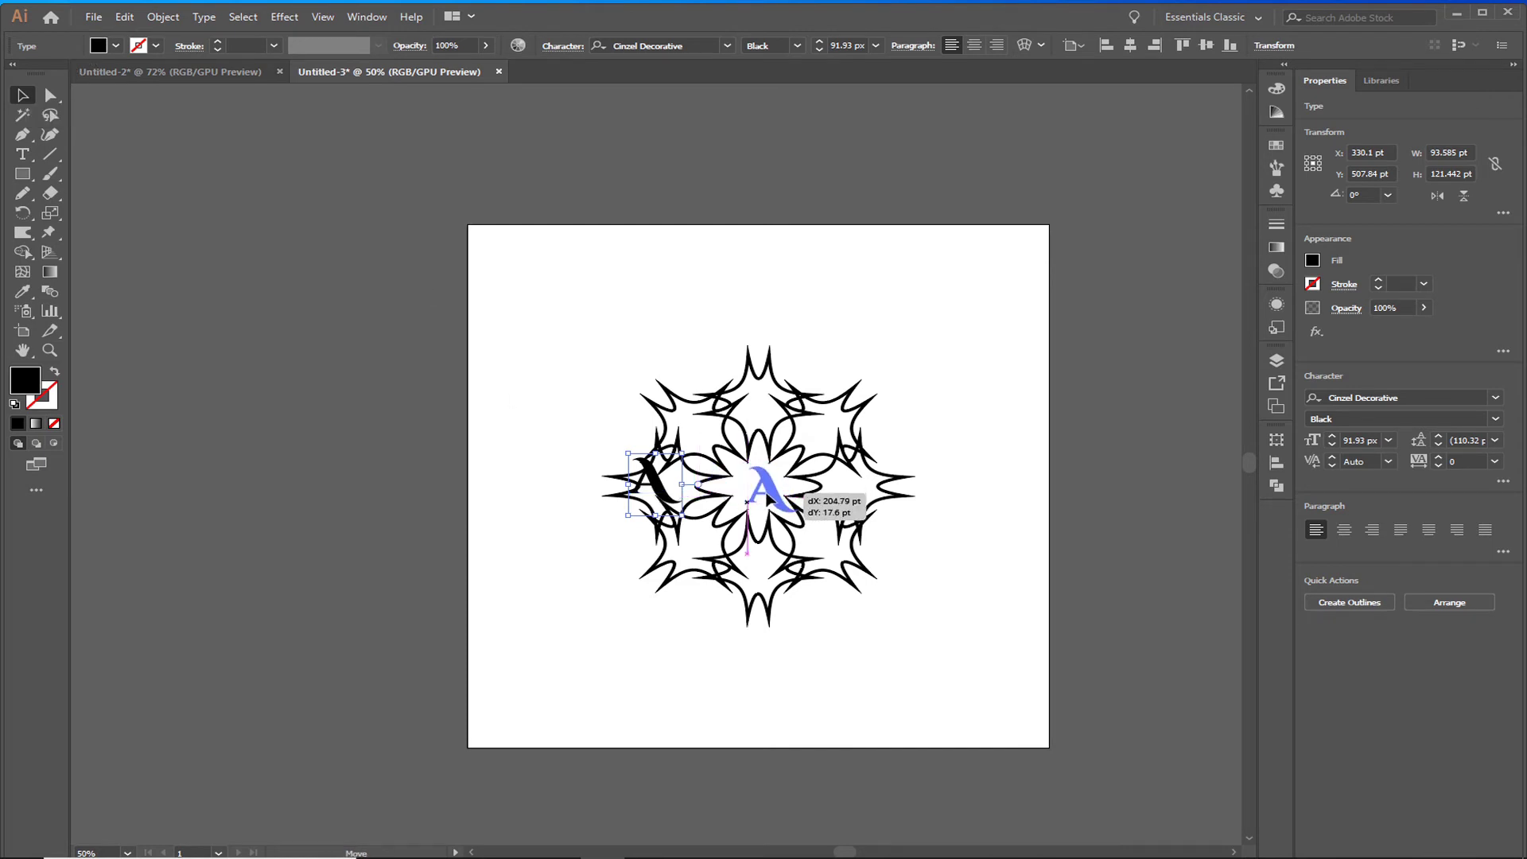
left_click_drag(770, 497, 761, 495)
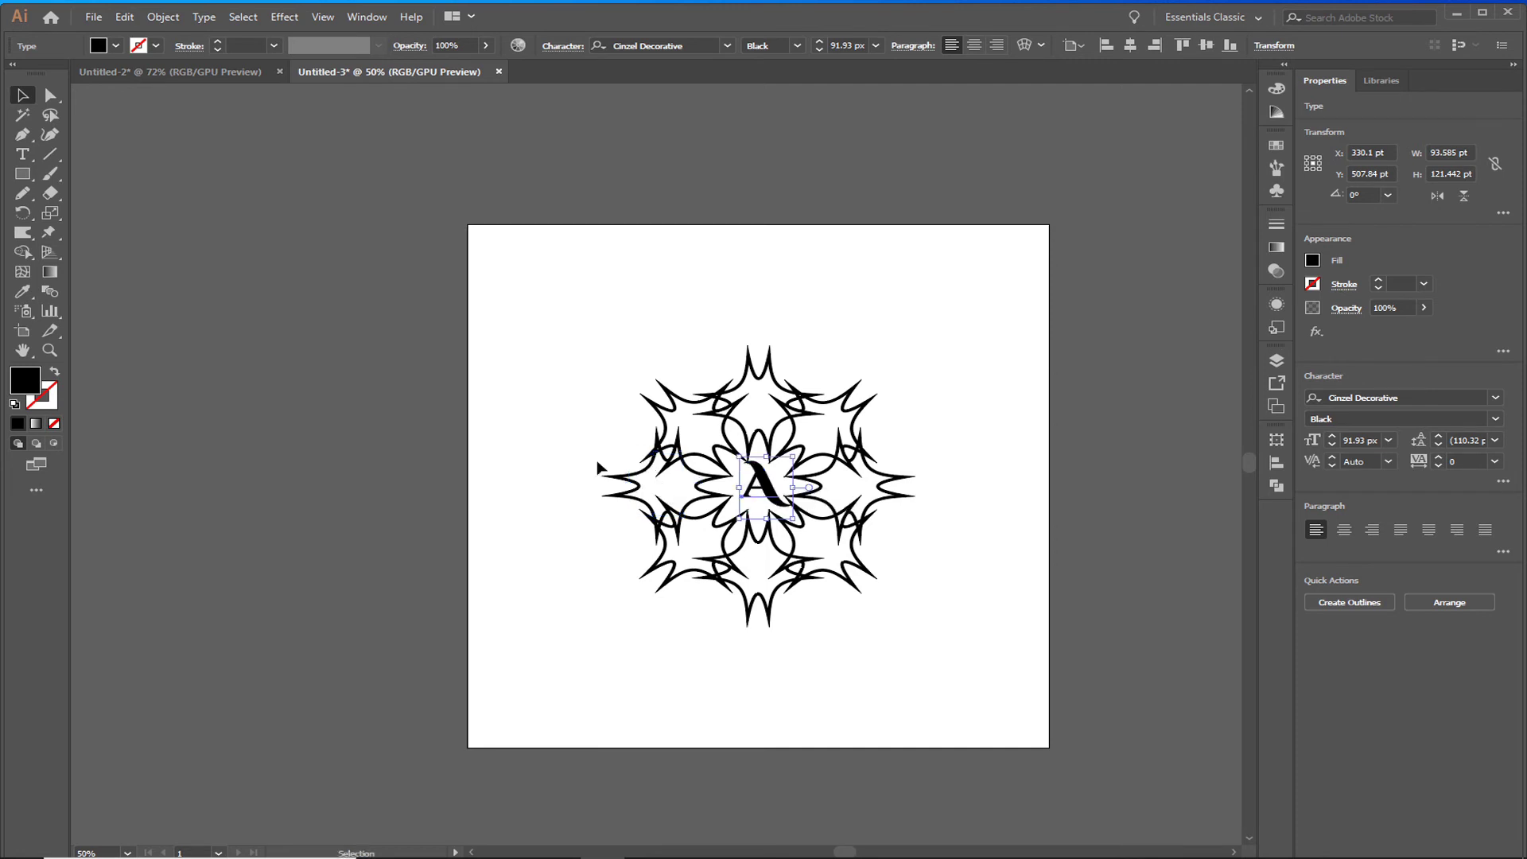
Expand the letter A into vector outlines, then deselect it.
left_click(163, 17)
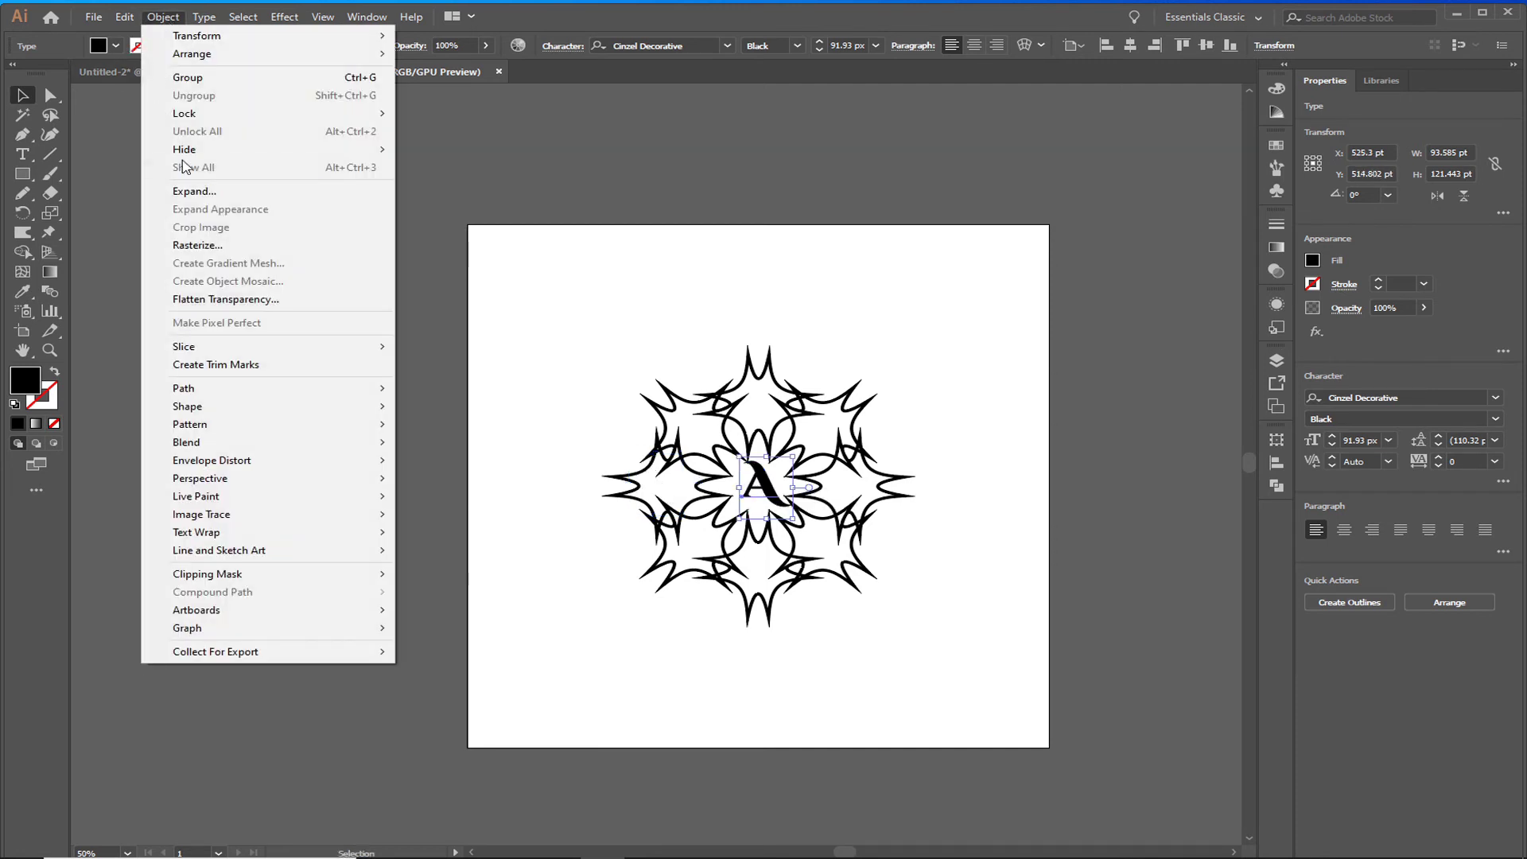
left_click(199, 191)
left_click(725, 533)
left_click(829, 662)
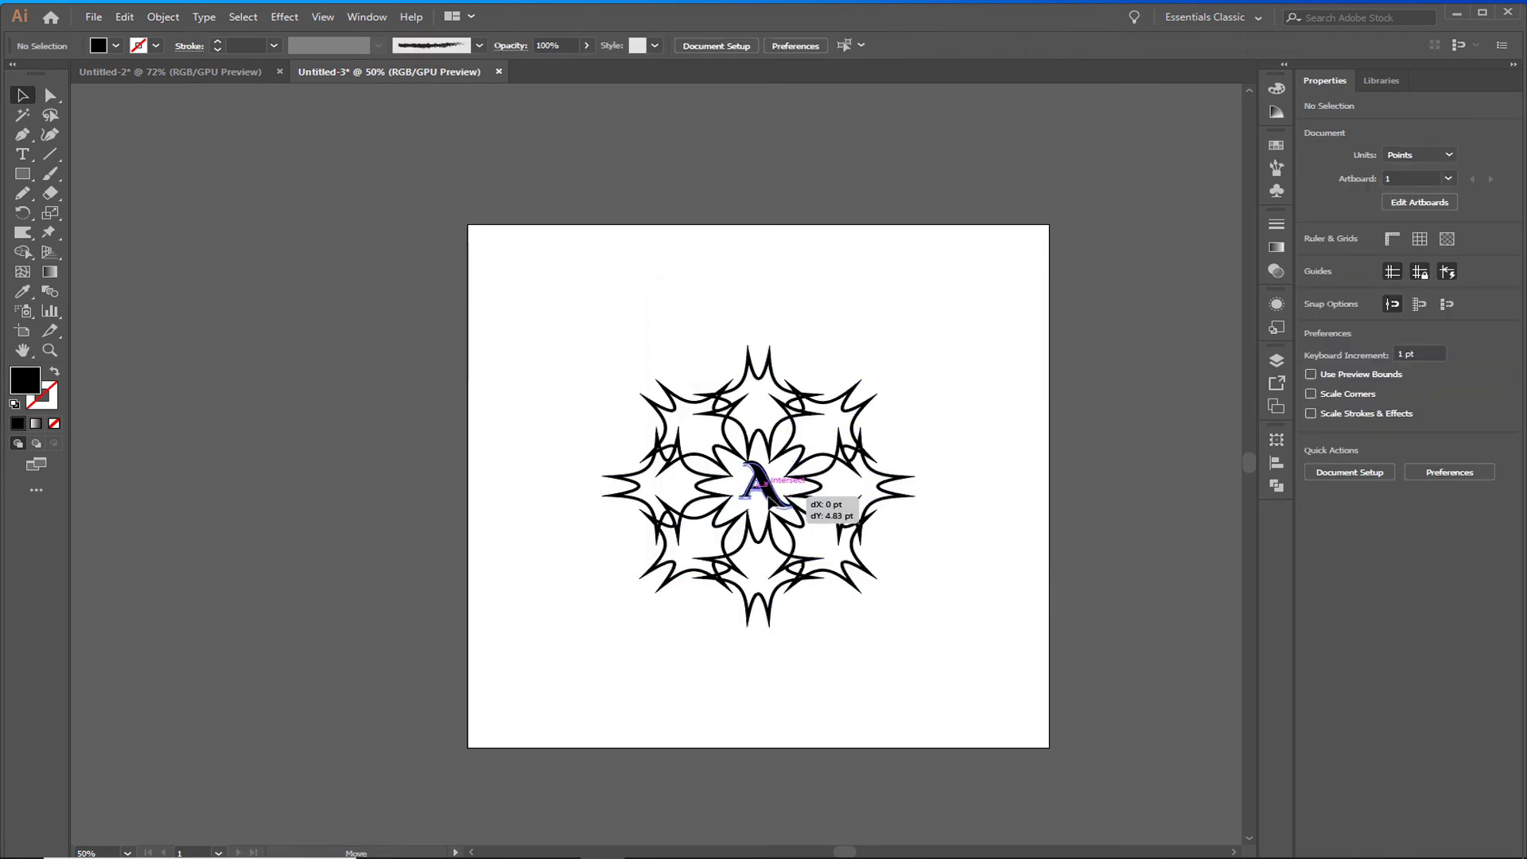
left_click(765, 489)
left_click(952, 472)
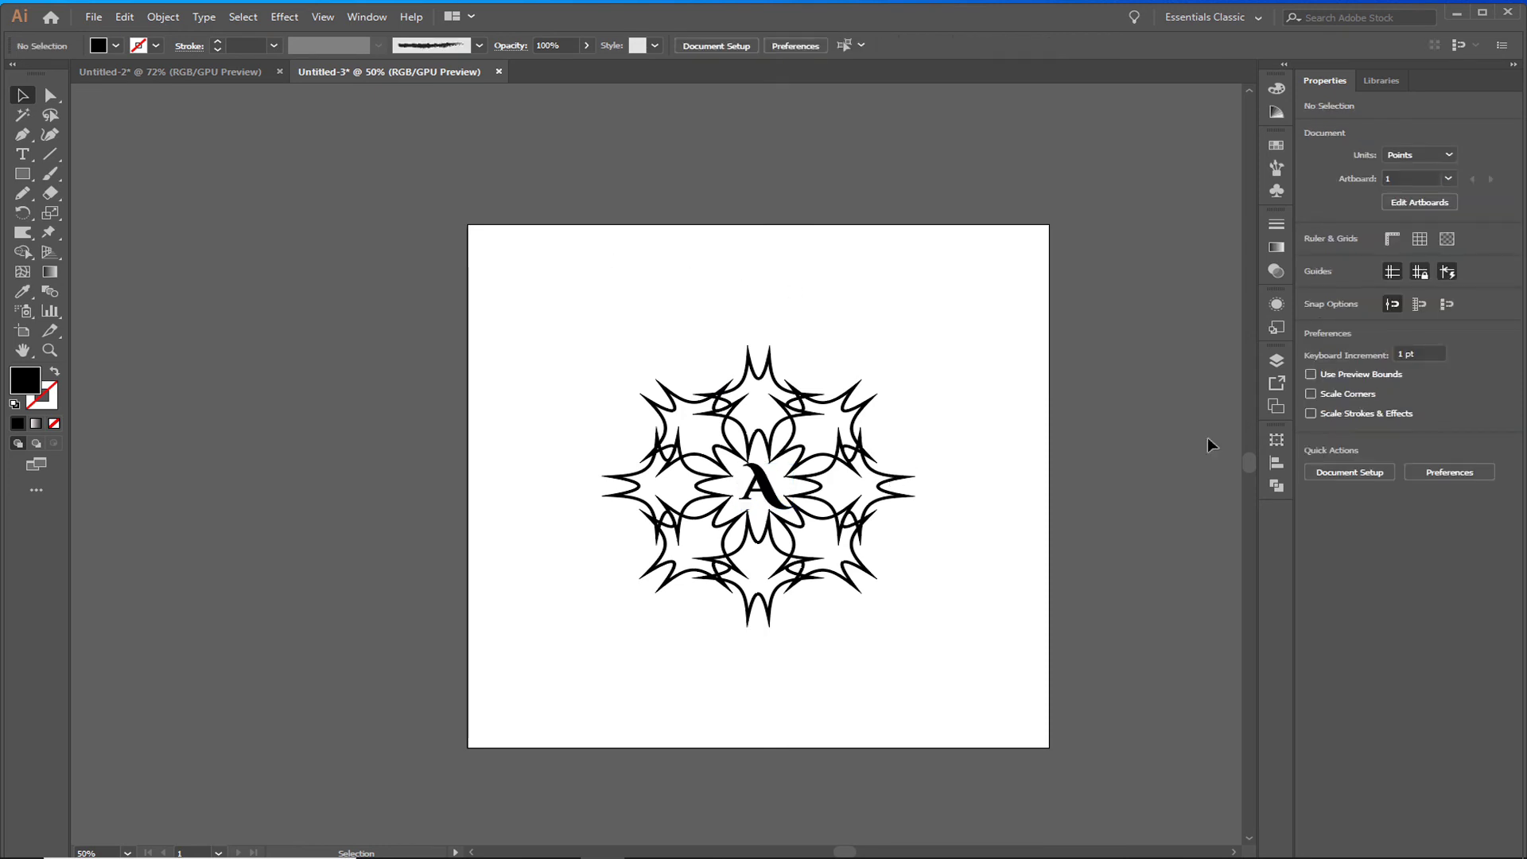
Hide all panels with Tab and fit the artboard in the window with Ctrl+0.
key("Tab")
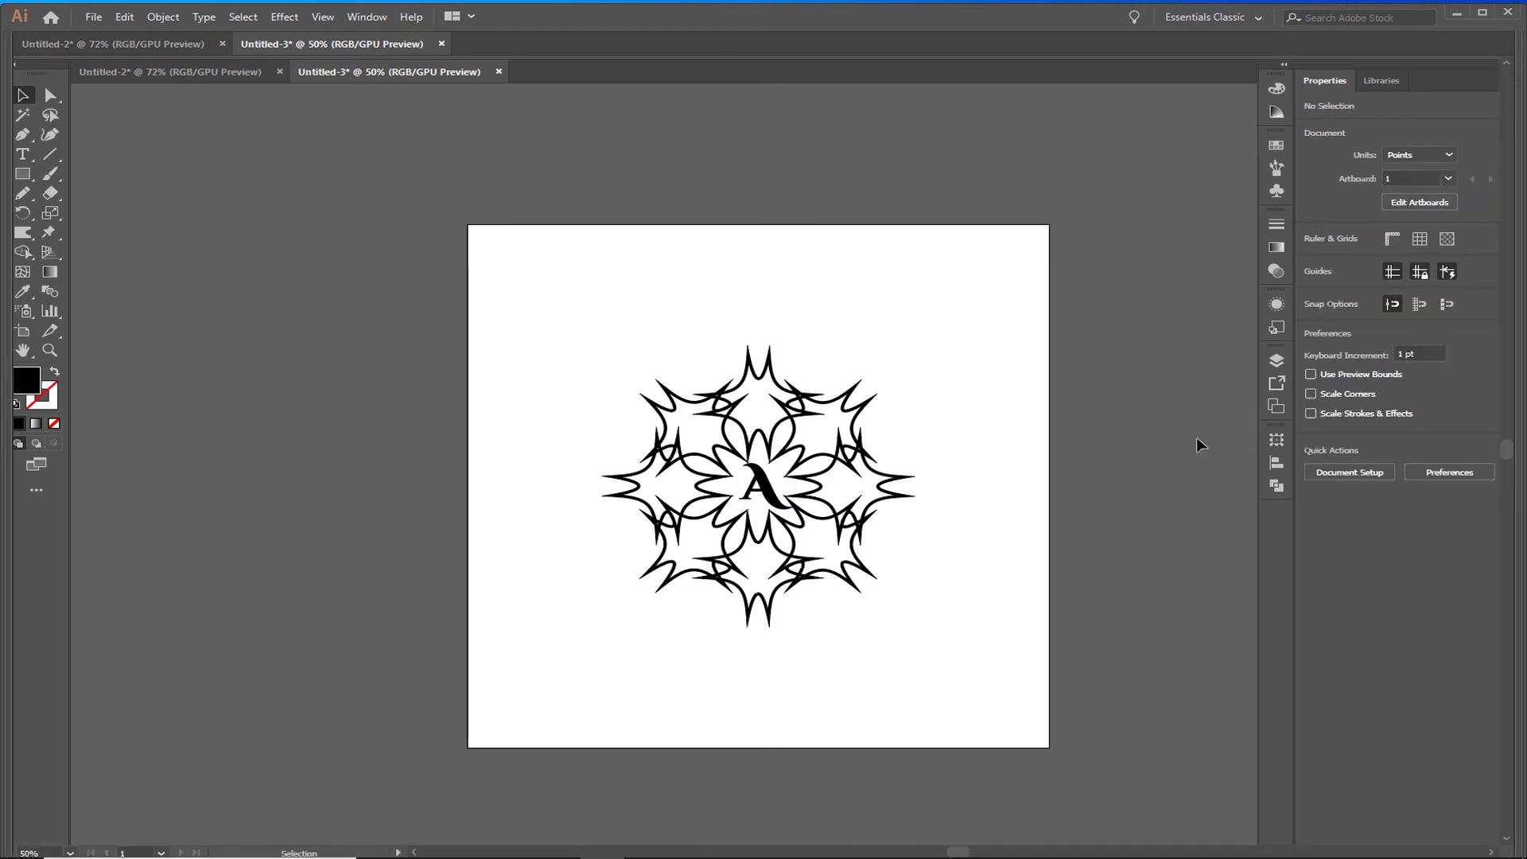
key("ctrl+0")
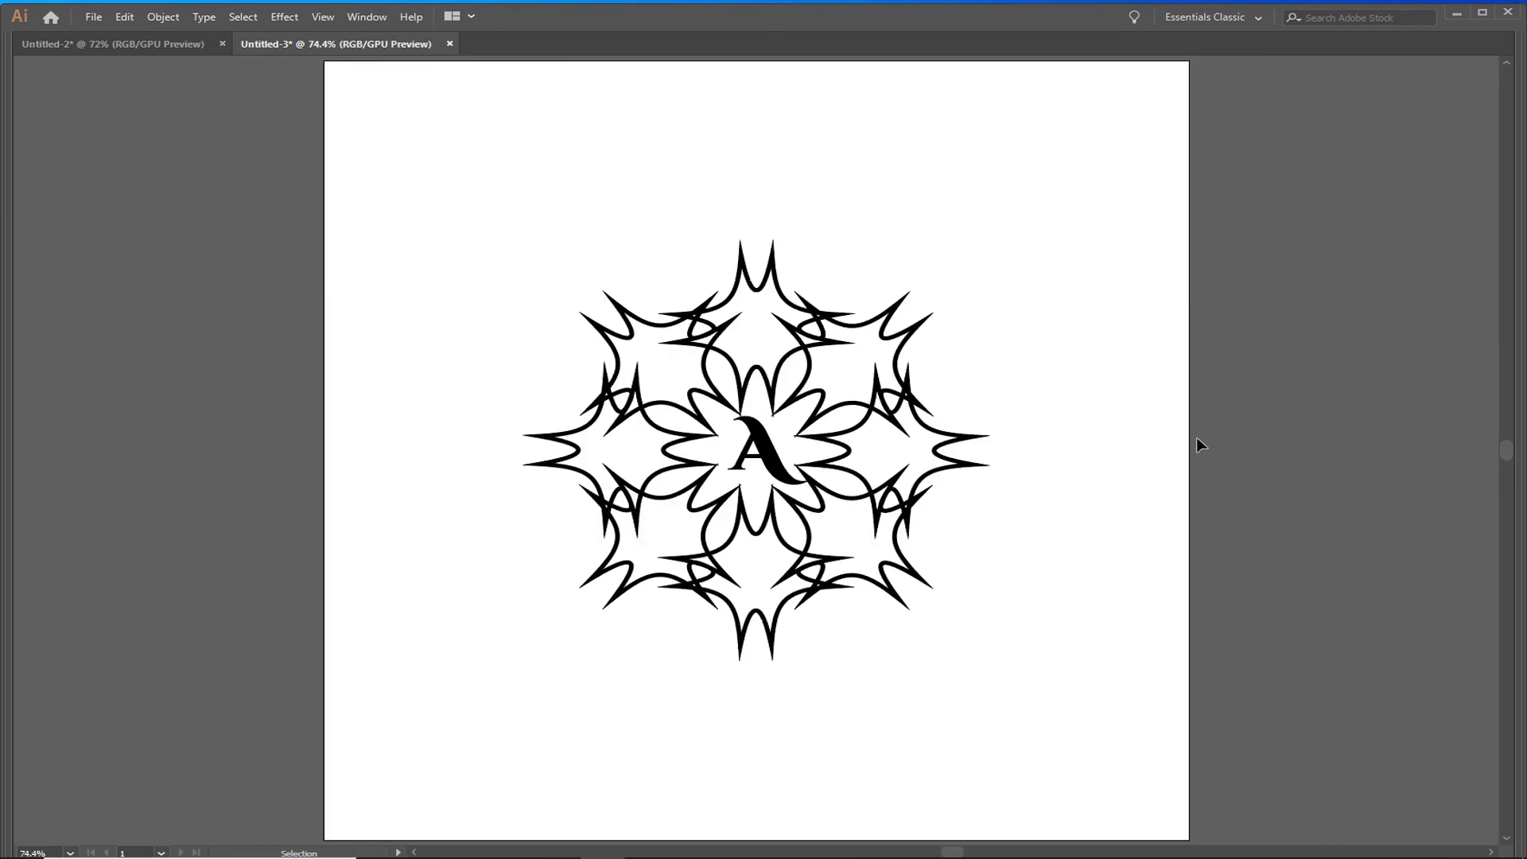